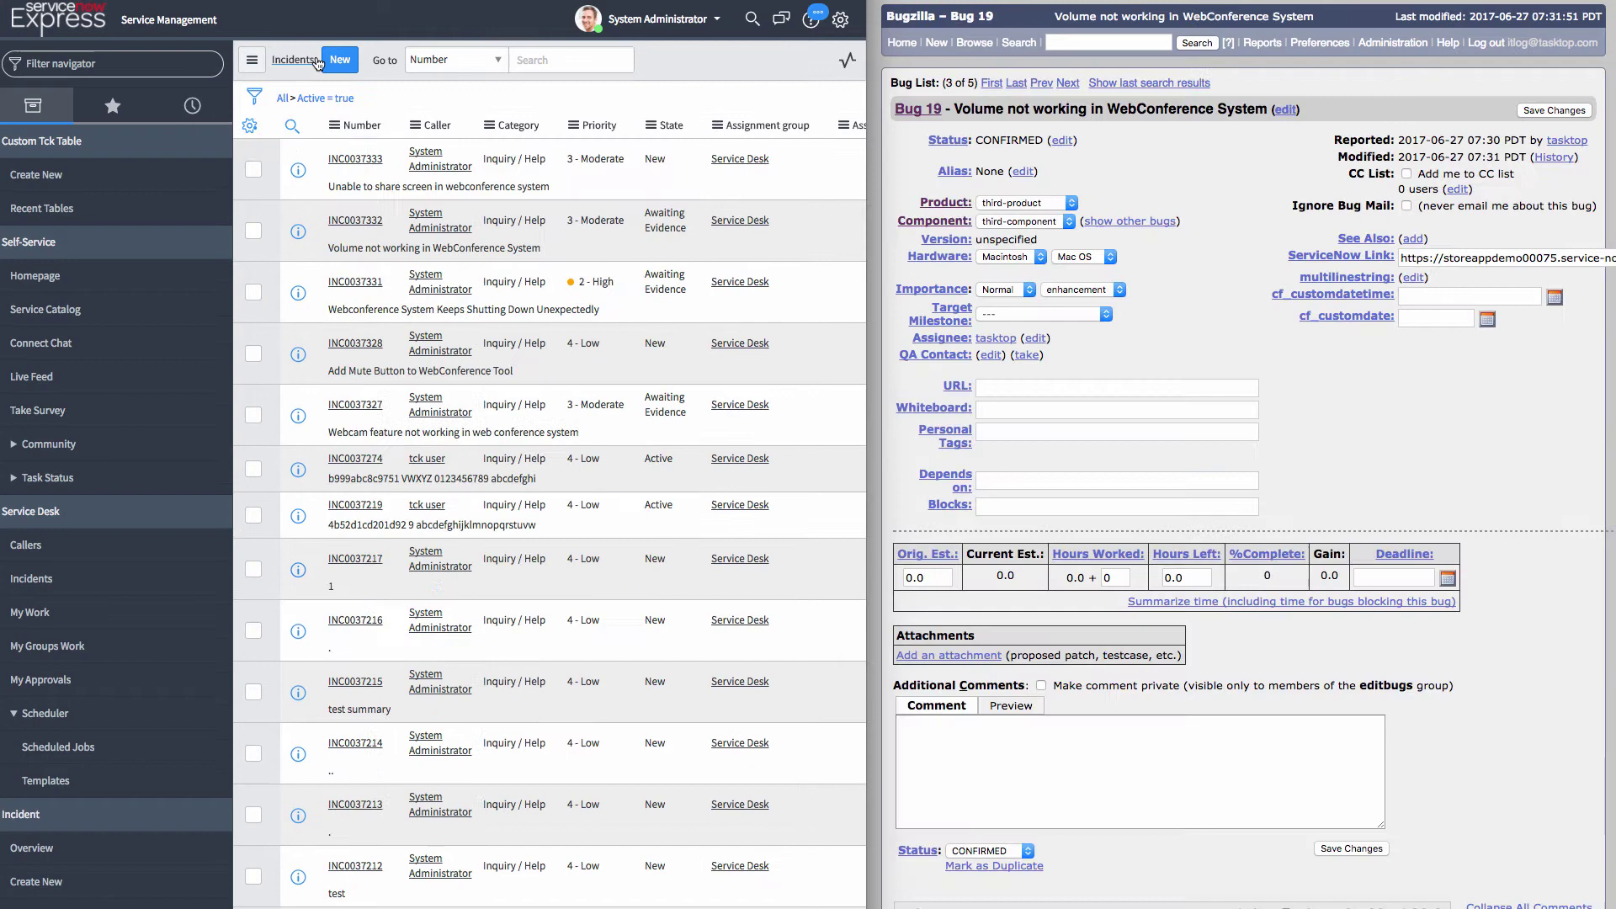
Step: Start a new incident 'WebConference system won't let me reset my password' with Phone contact, priority 4 - Low, and a password-reset description
left_click(341, 62)
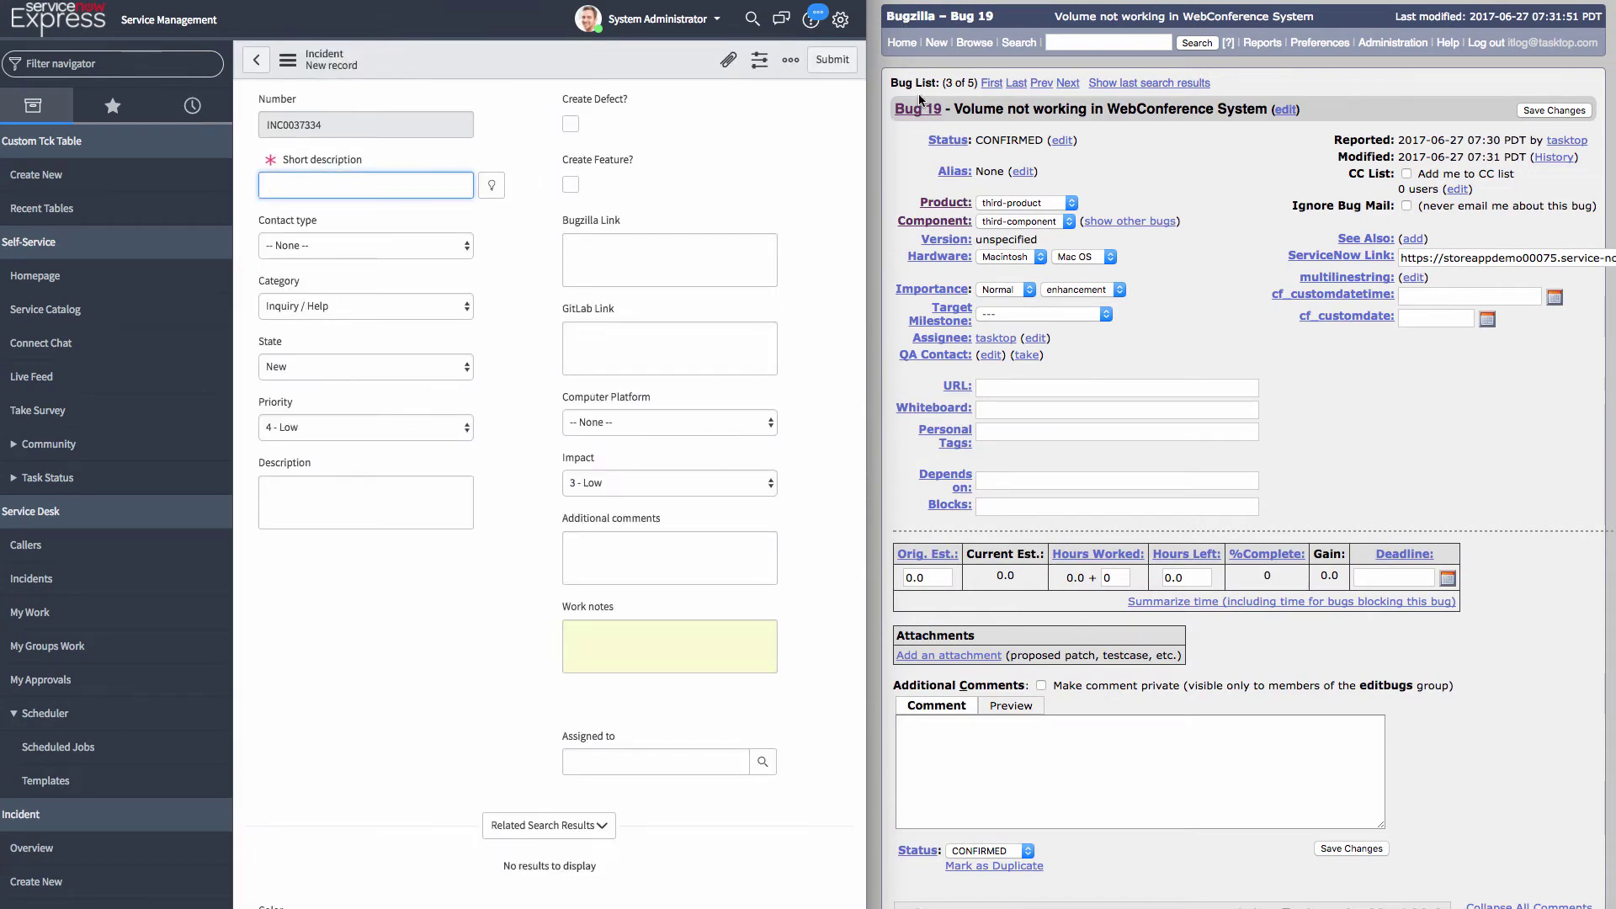
type("WebCon")
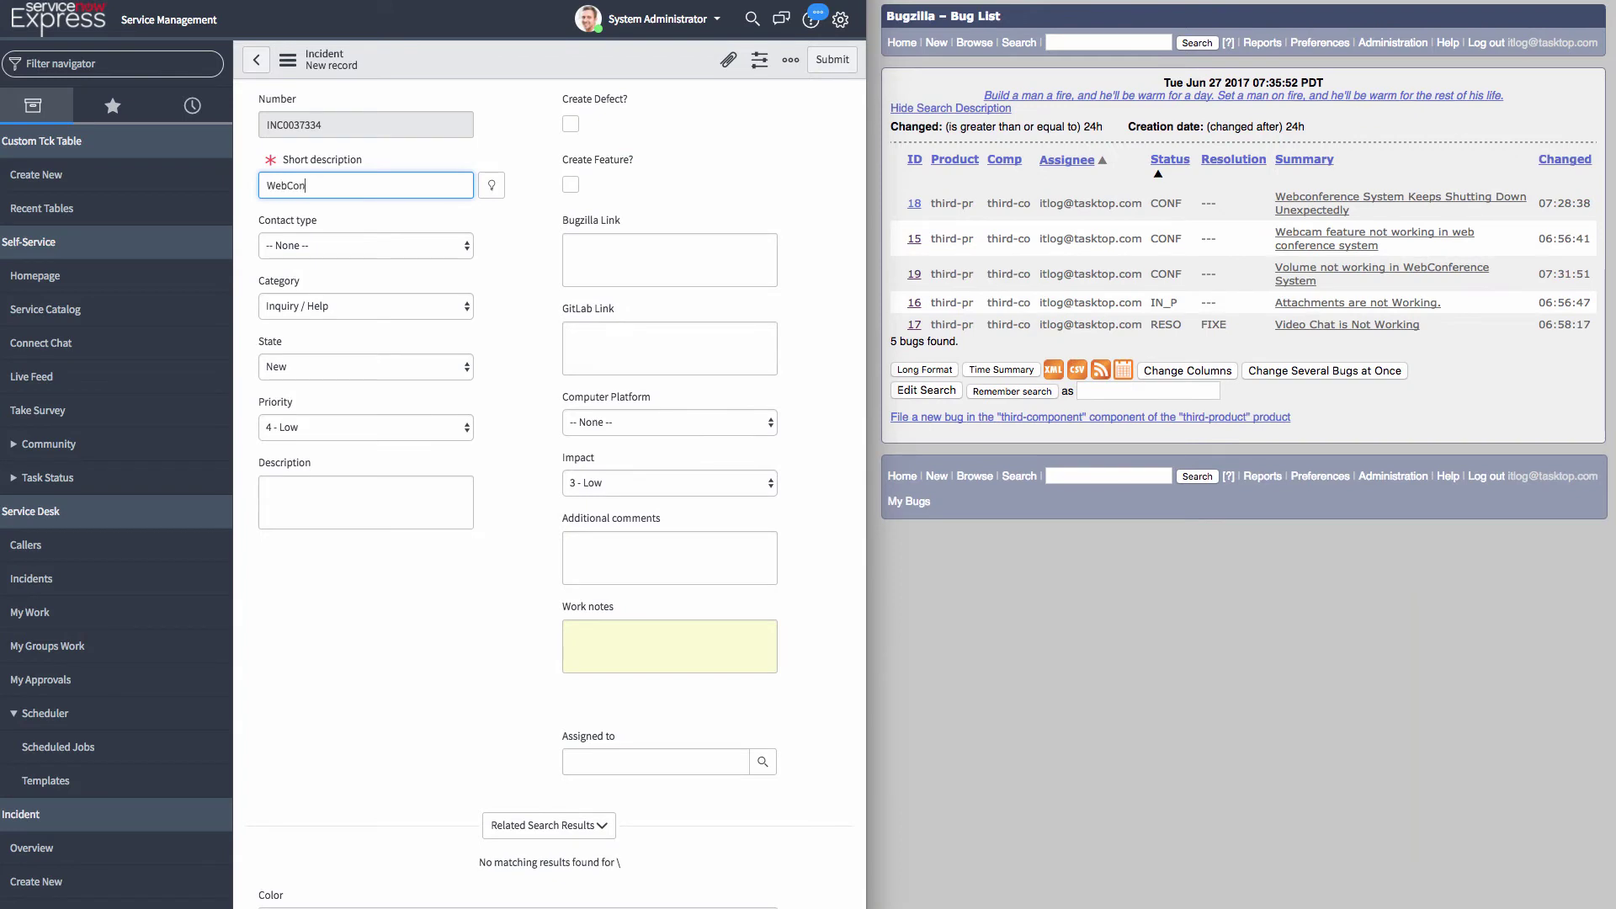
type("ference system won't let me reset my pas")
type("sword")
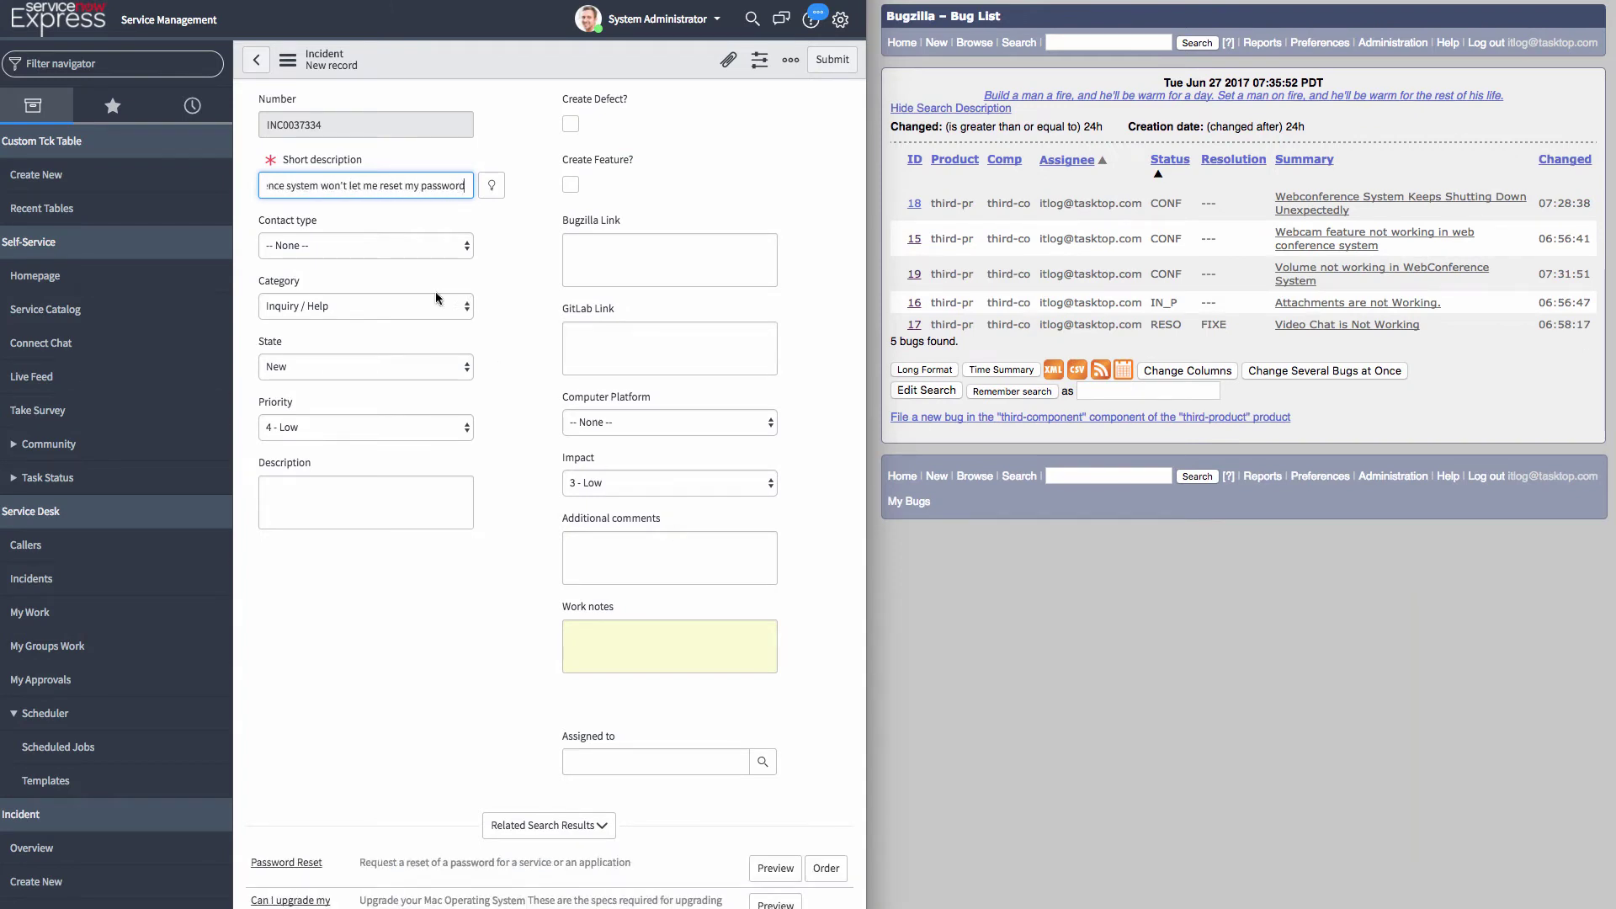
left_click(422, 245)
left_click(421, 273)
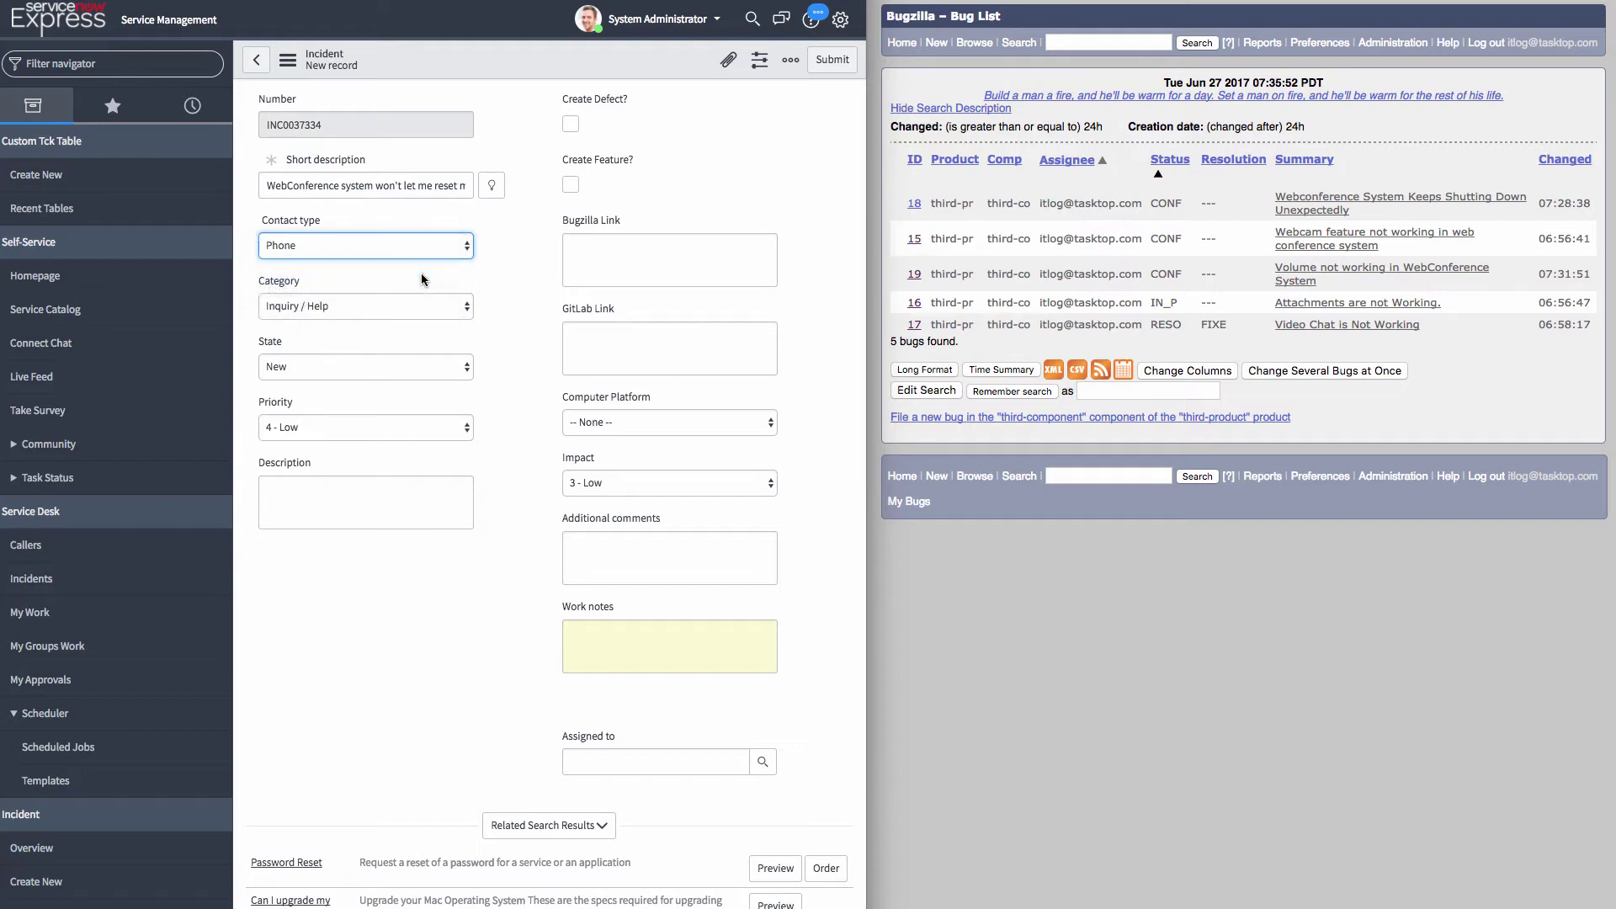
left_click(384, 433)
left_click(384, 427)
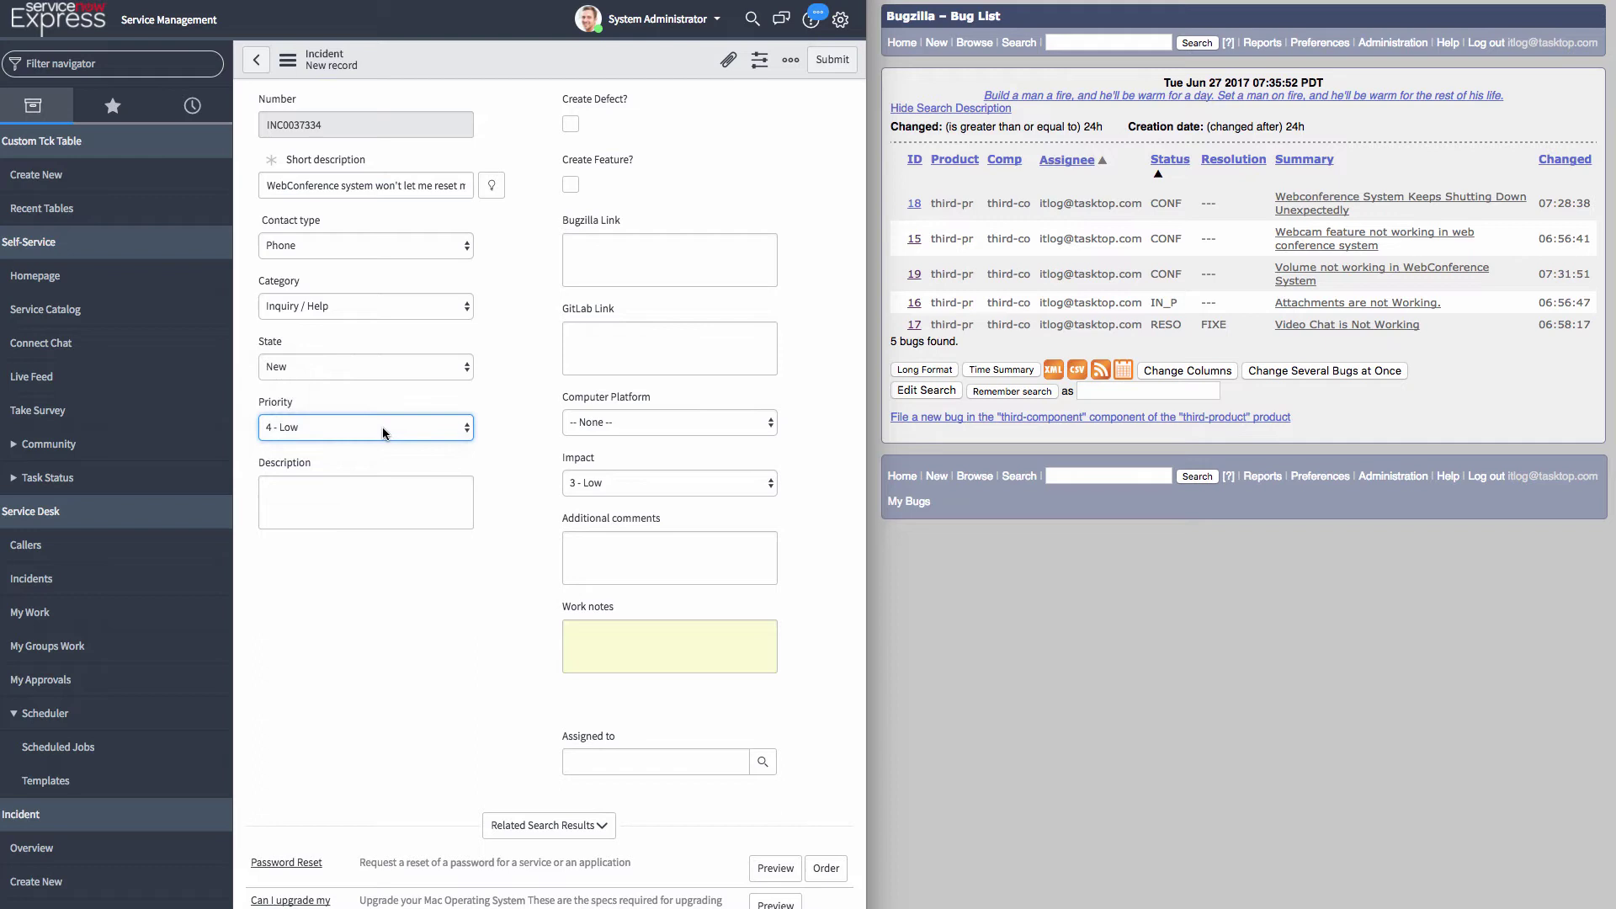
left_click(410, 488)
type("I'm unable to reset my ")
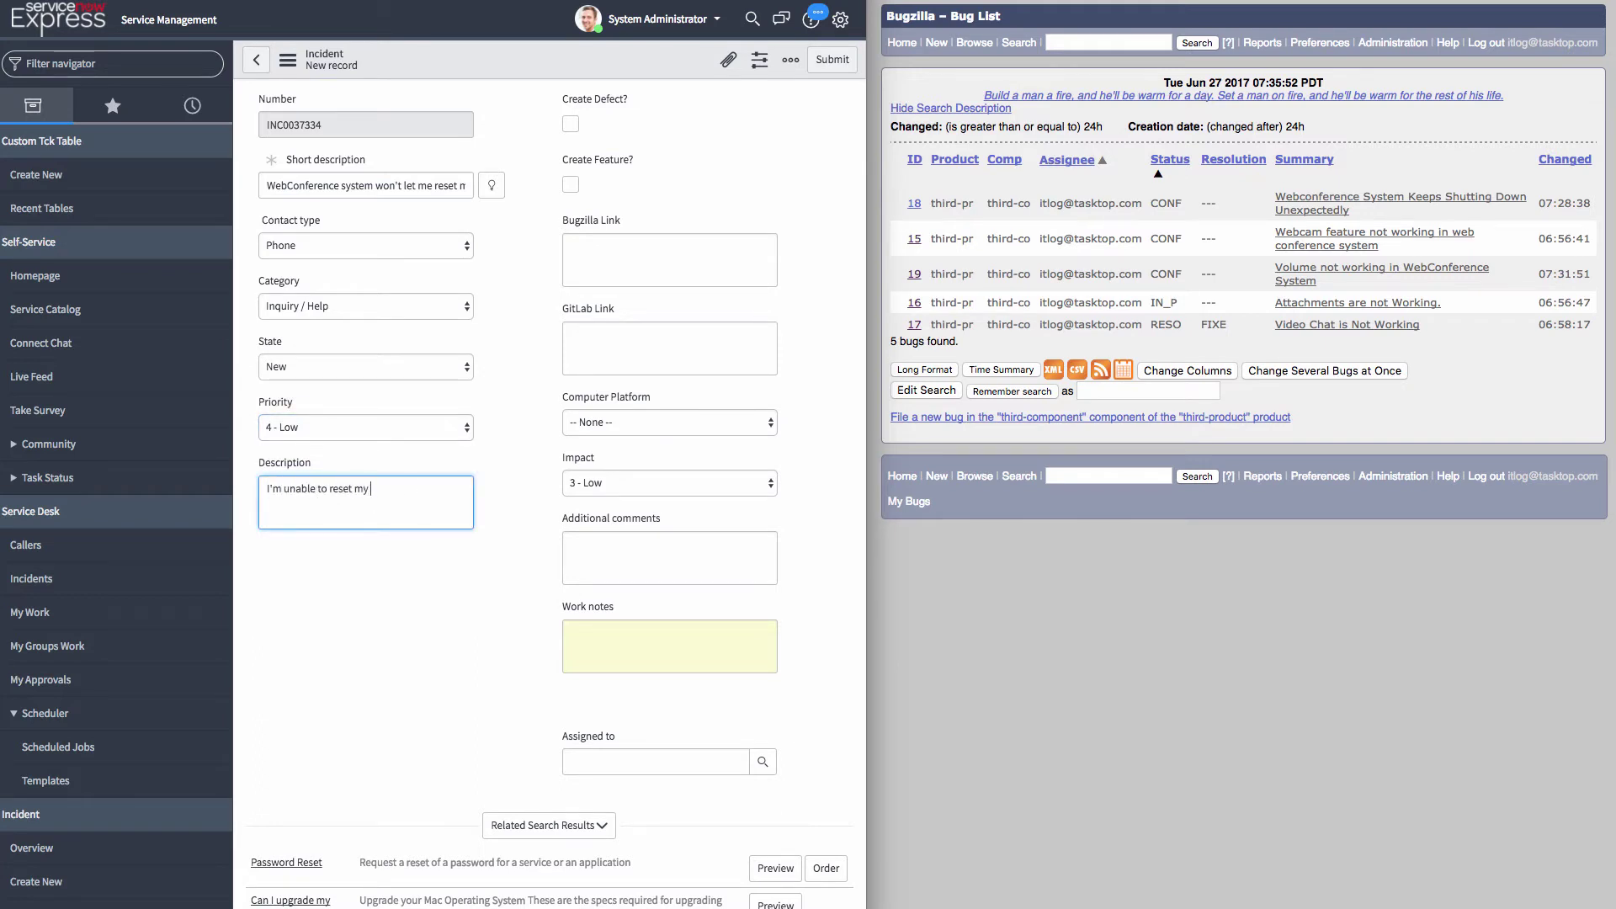
type("password in the conferencing system.")
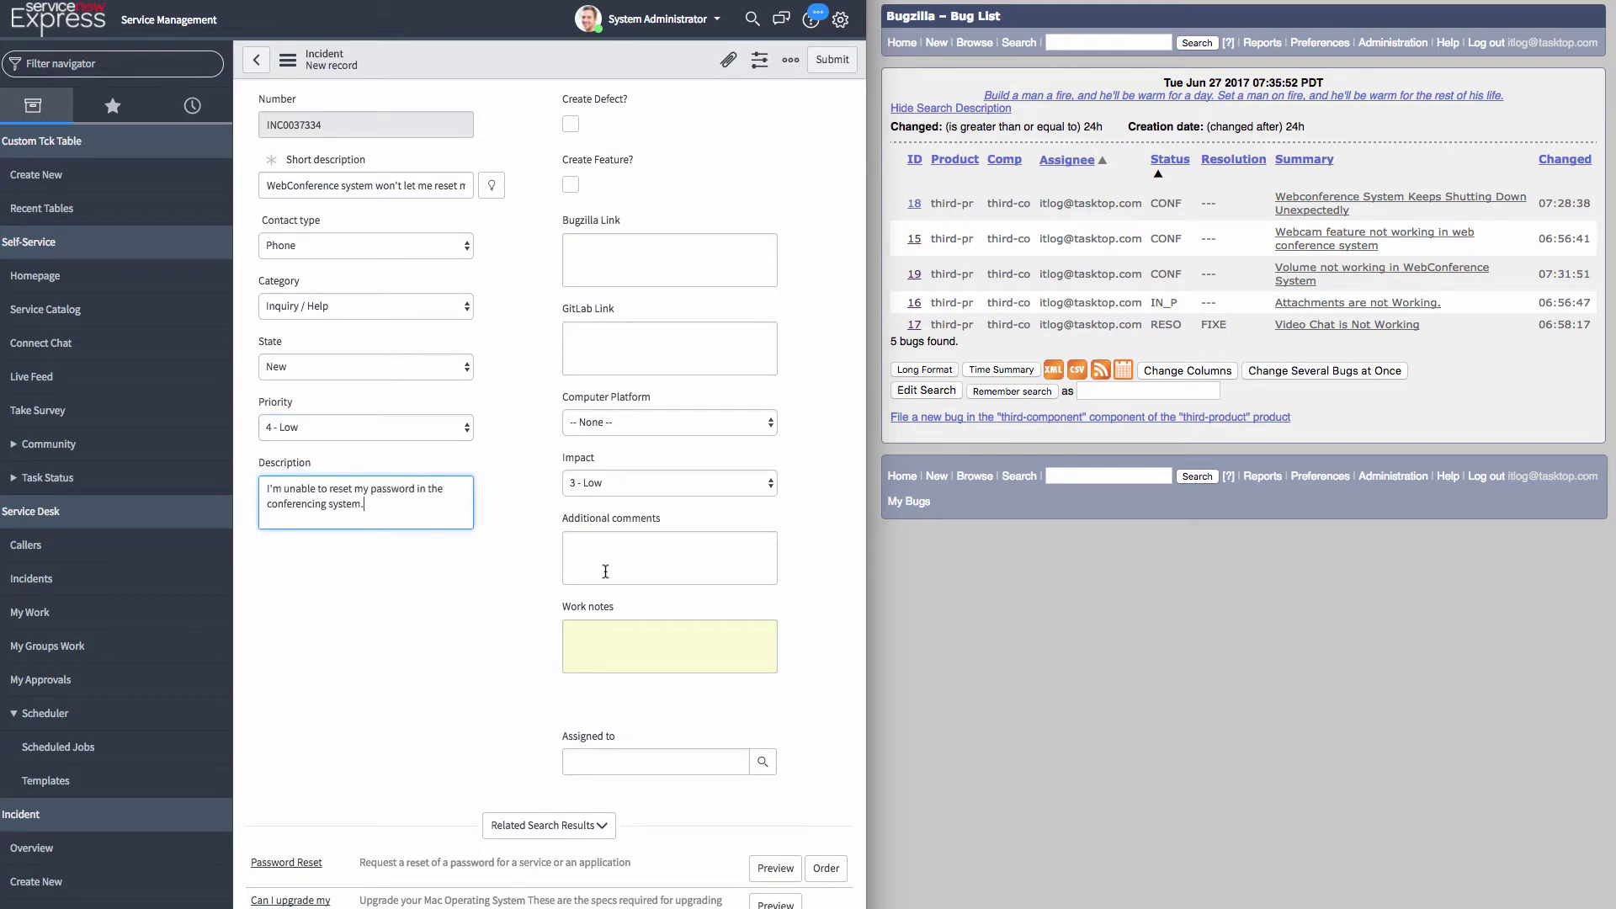
Step: Set the computer platform to Windows, keep impact at 3 - Low, tick Create Defect?, and submit
left_click(635, 423)
left_click(631, 445)
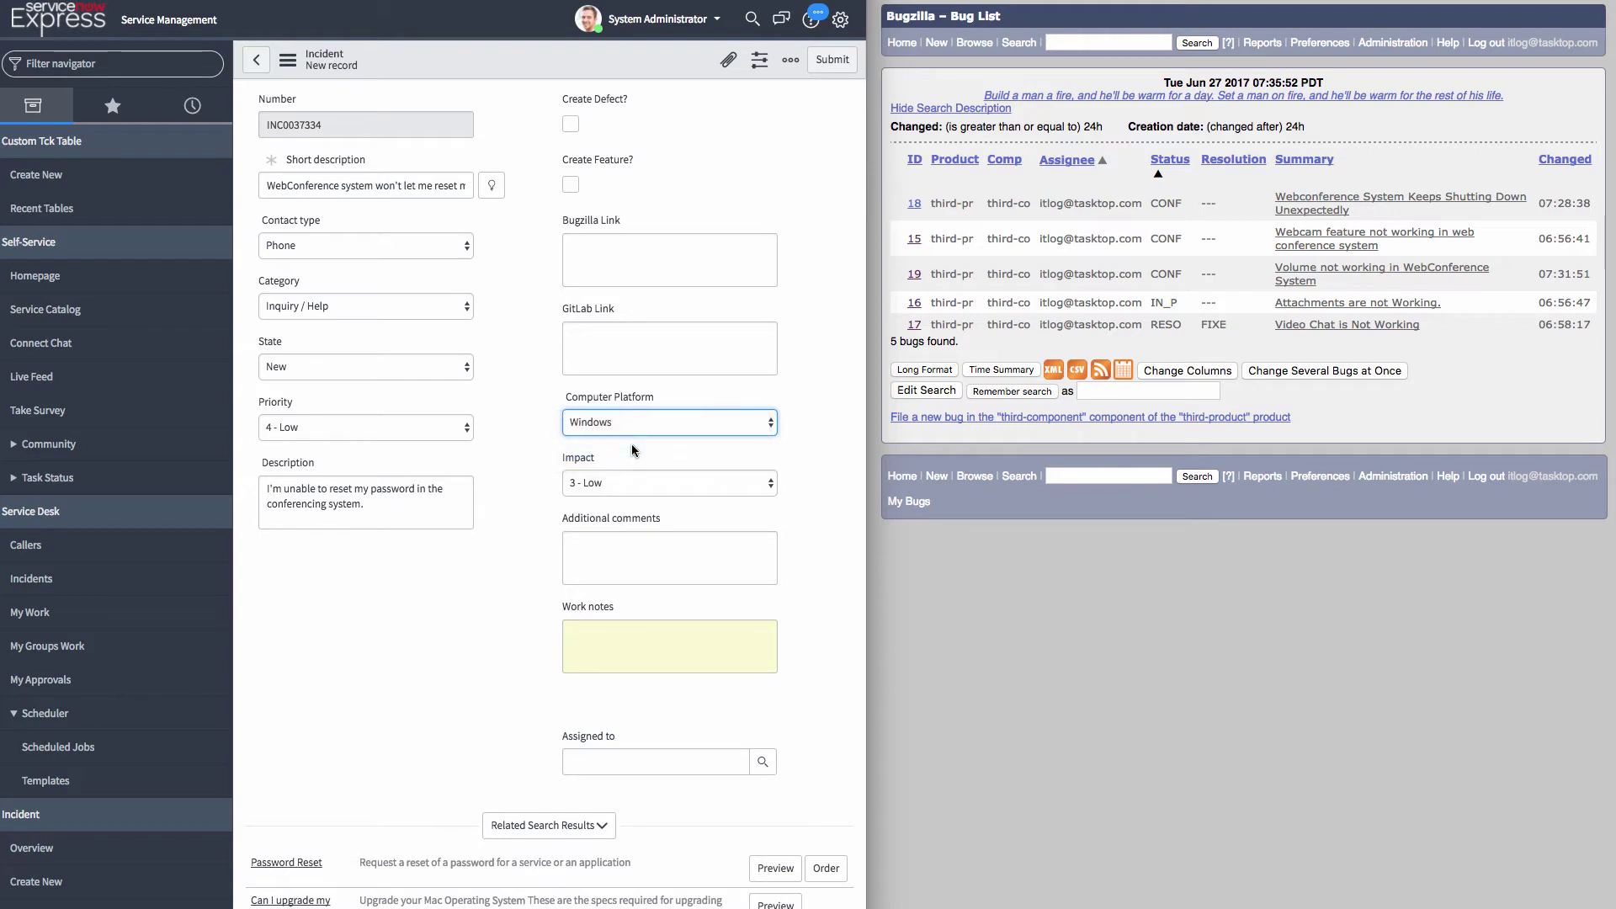
left_click(690, 494)
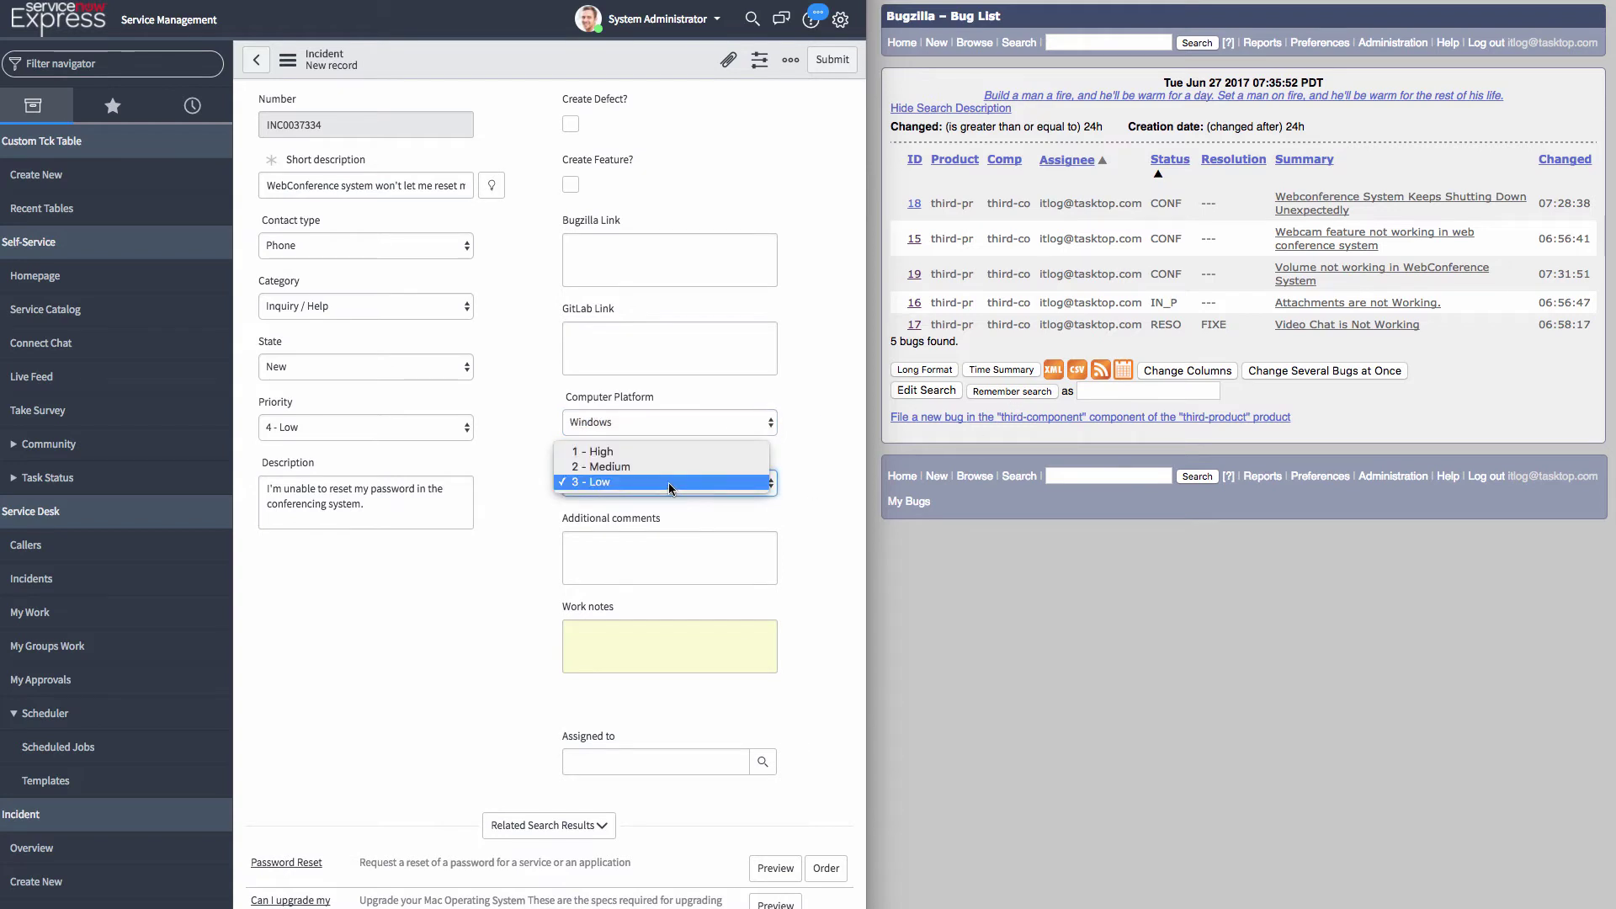
left_click(668, 482)
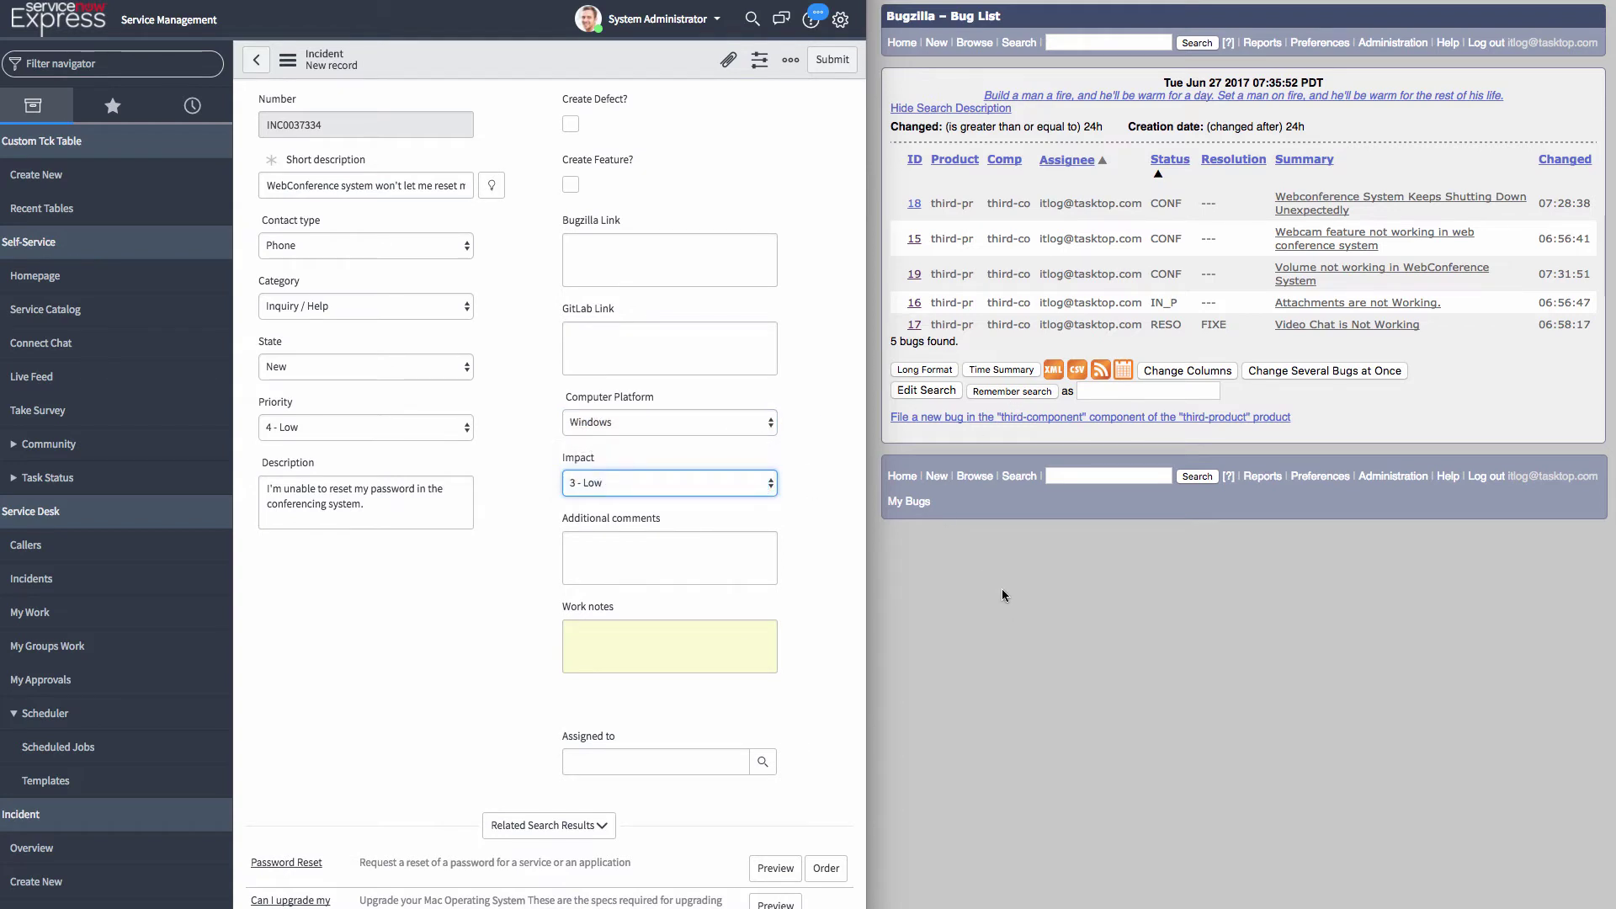
left_click(571, 123)
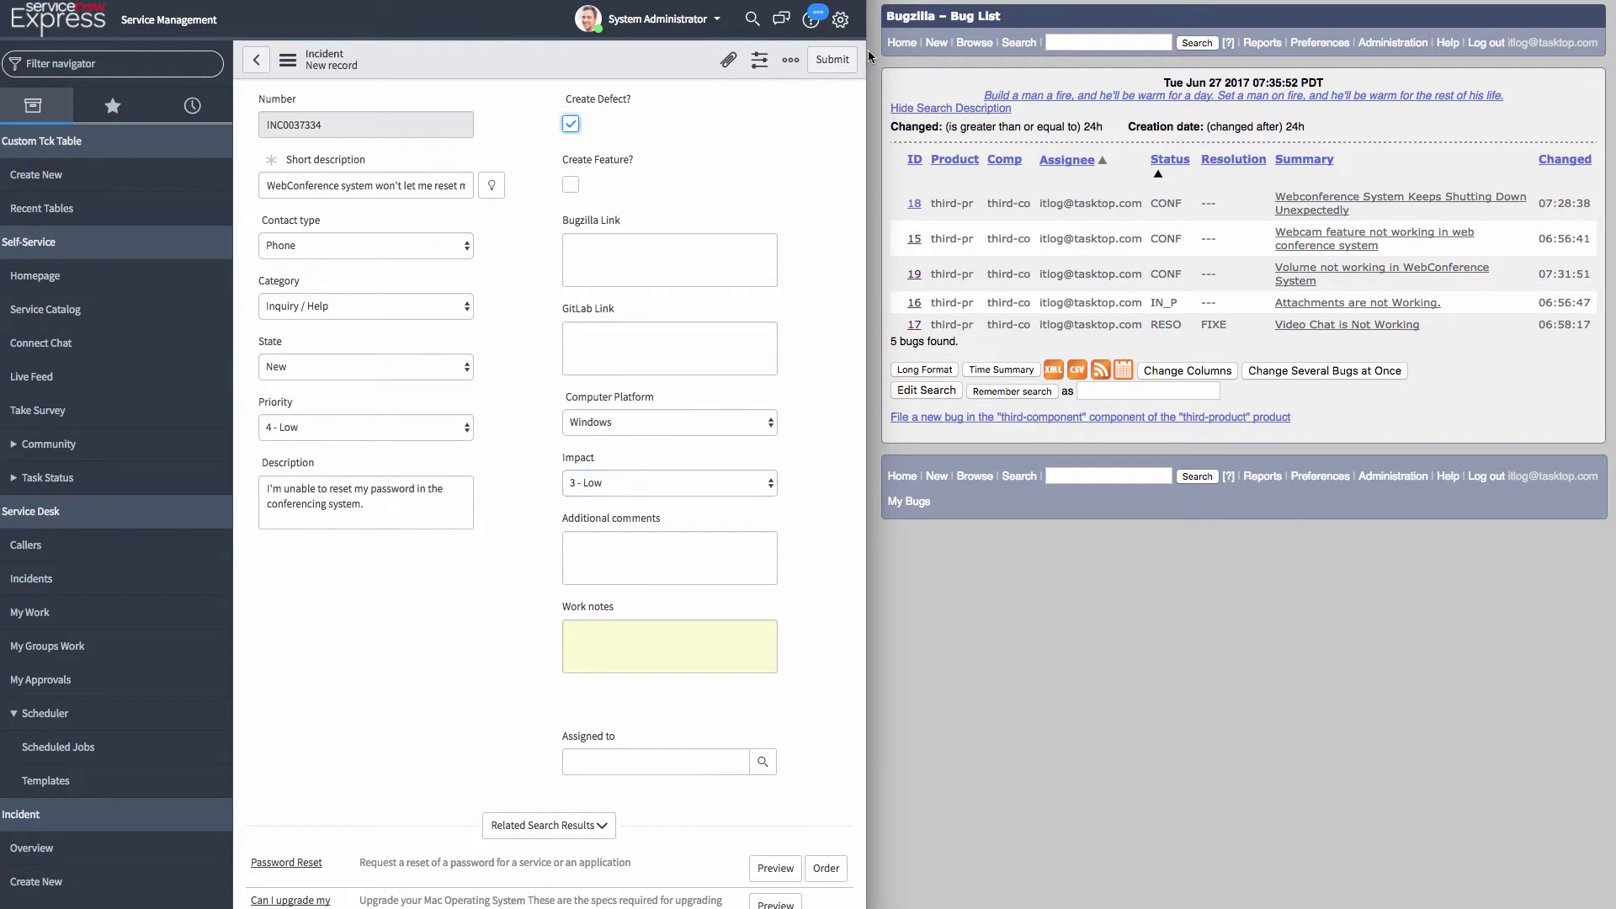
left_click(839, 60)
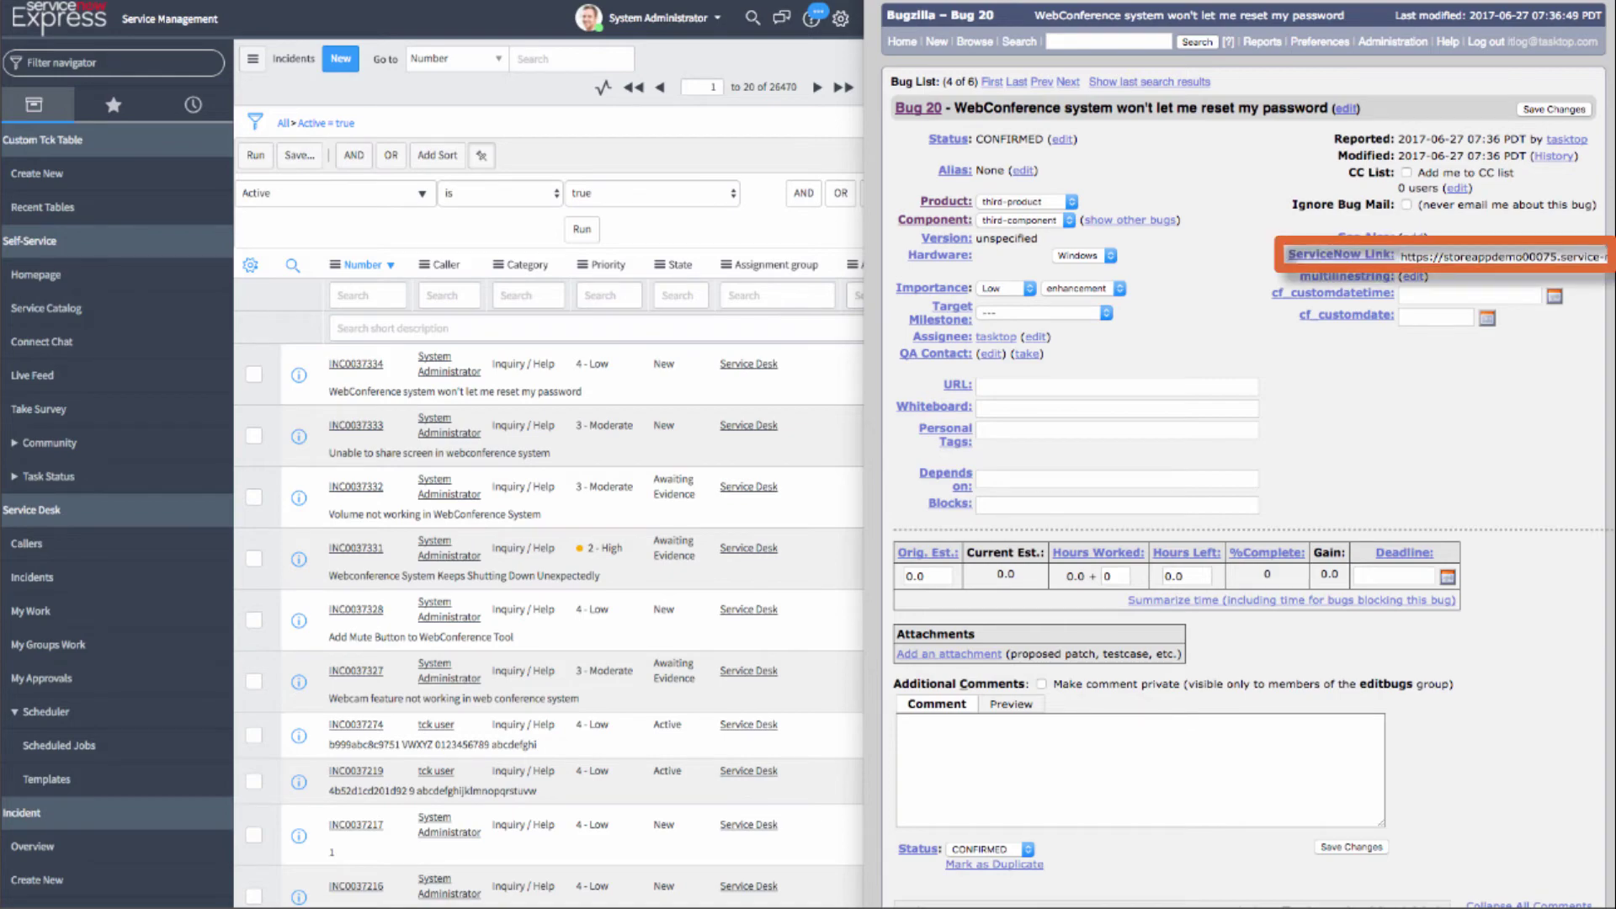
Step: Save a comment on Bug 20 about the big blue reset button at the bottom of the screen
scroll(1246, 505, "down", 4)
left_click(926, 396)
type("Y")
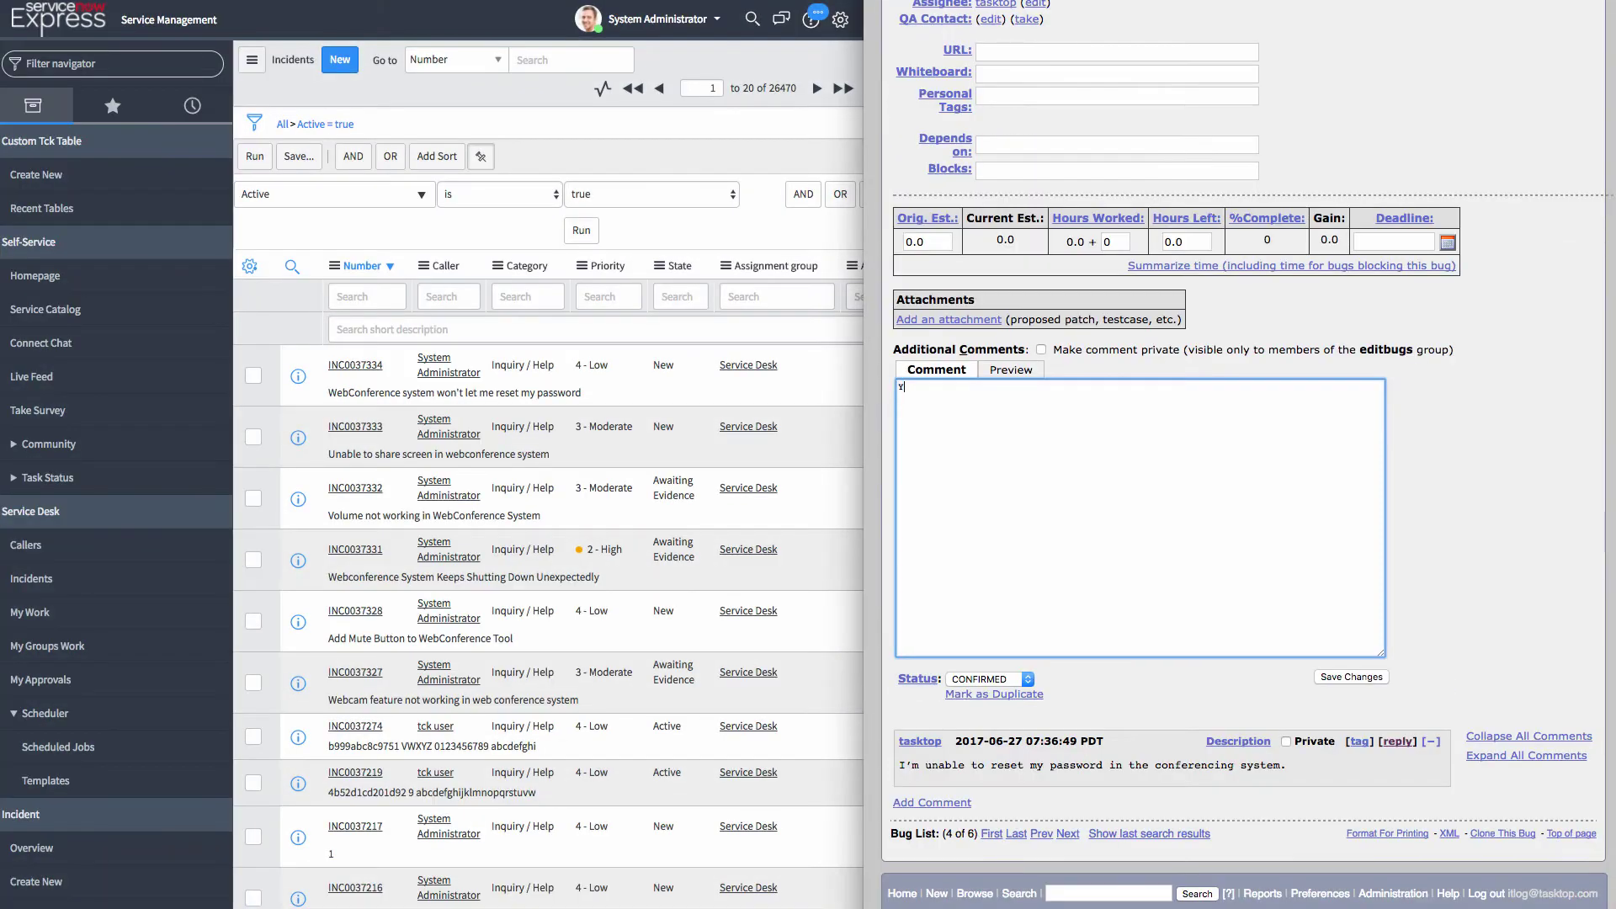
type("ou should see a big blue but")
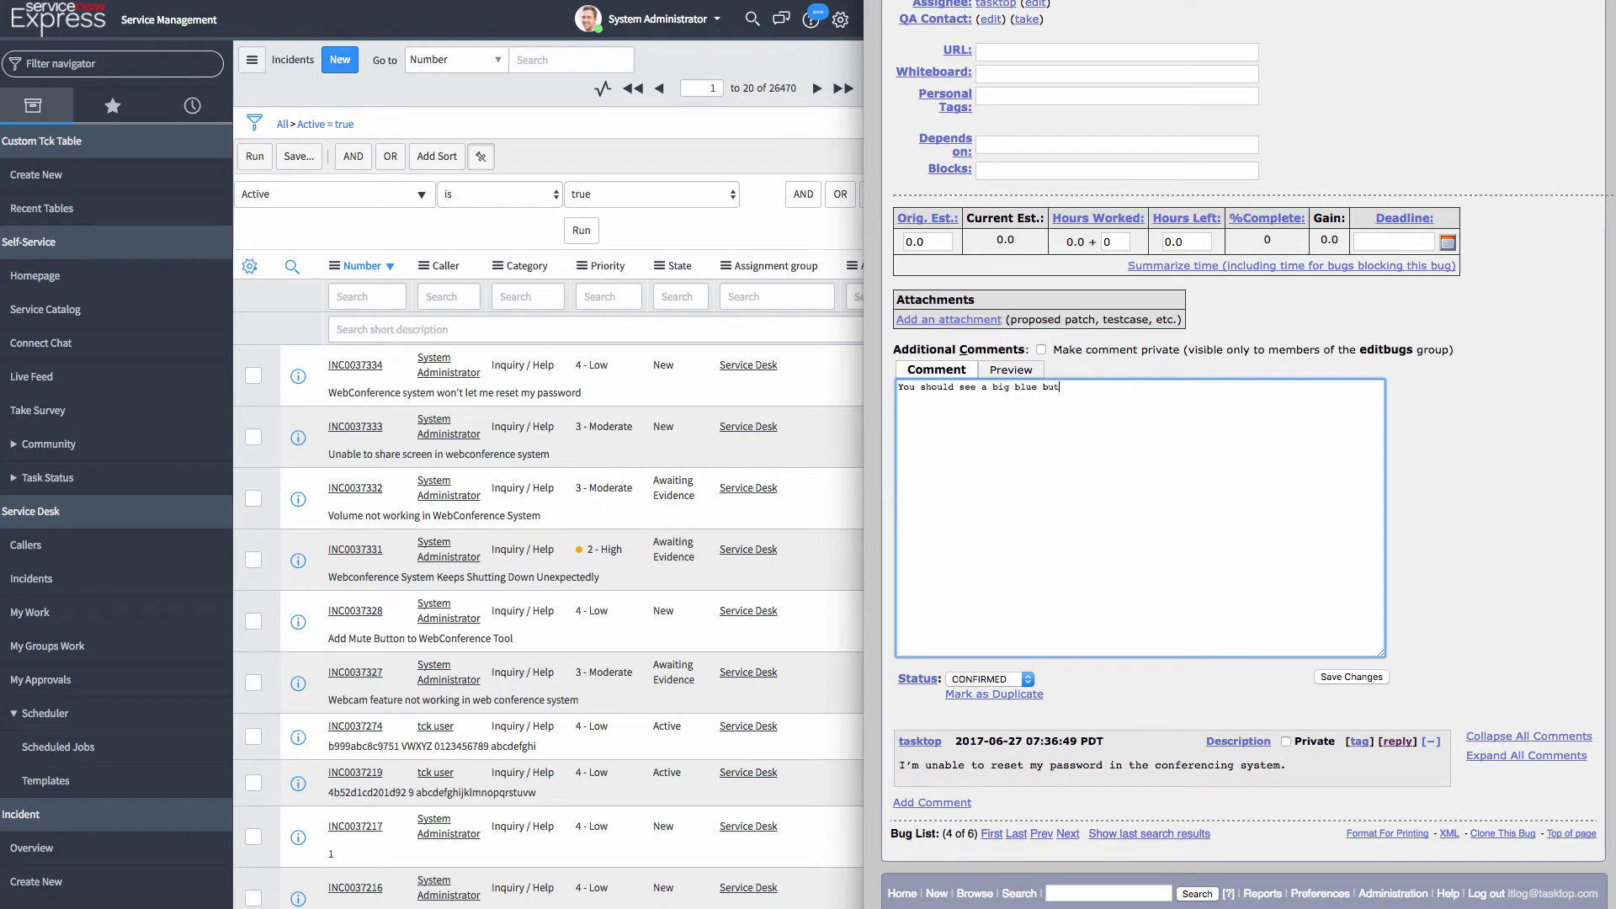
type("ton at the bottom of your screen to reset")
type(" your password. ")
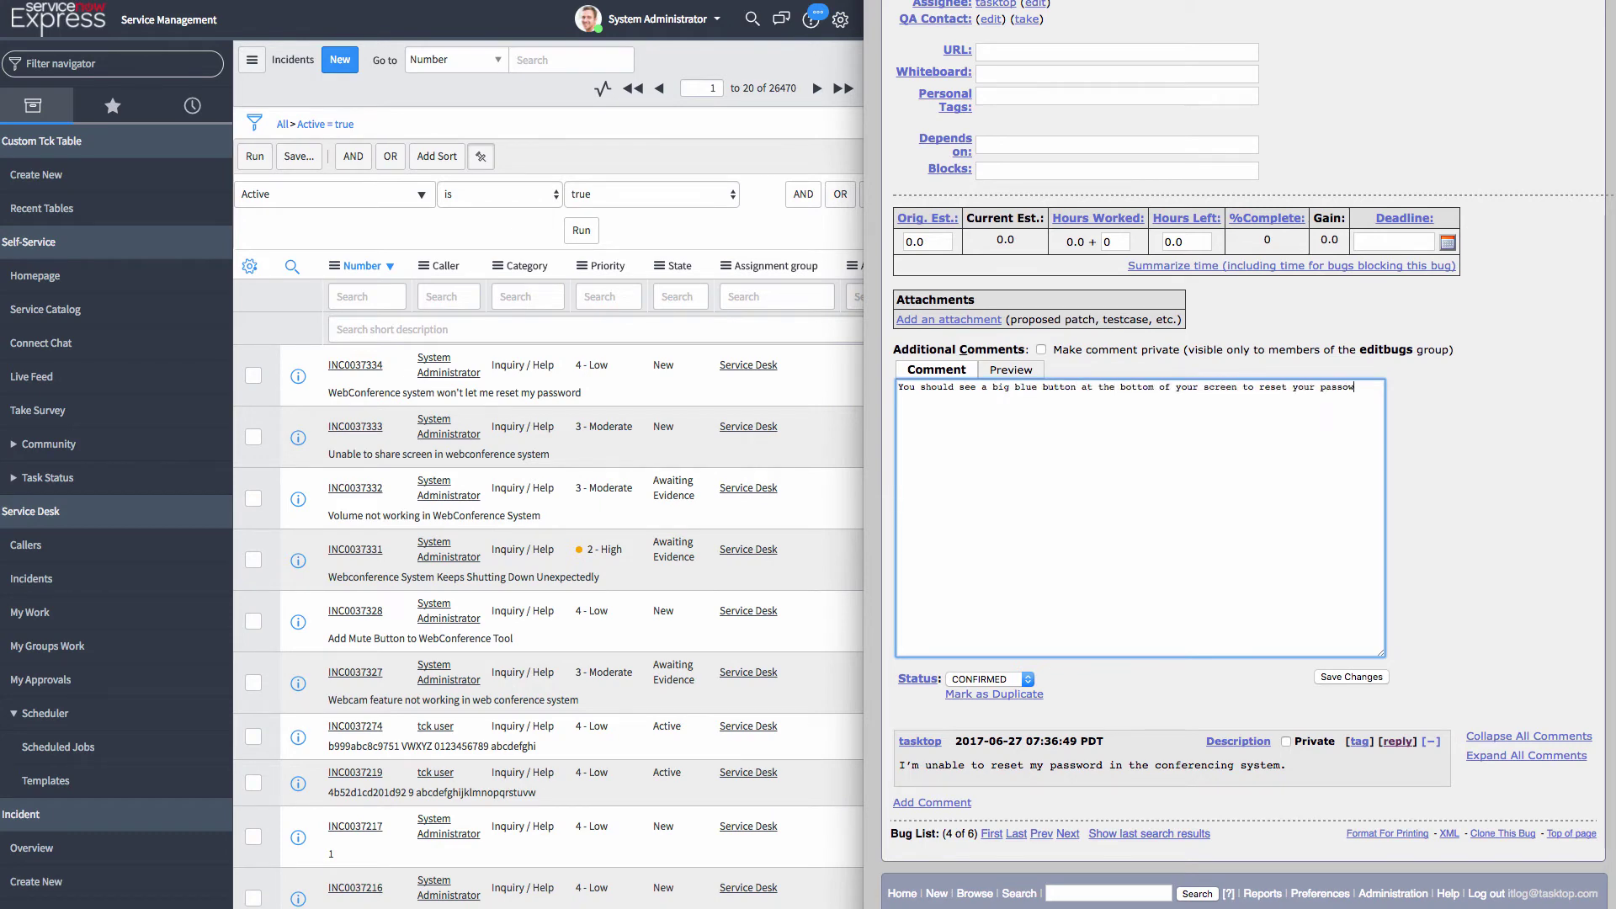
type("See attach")
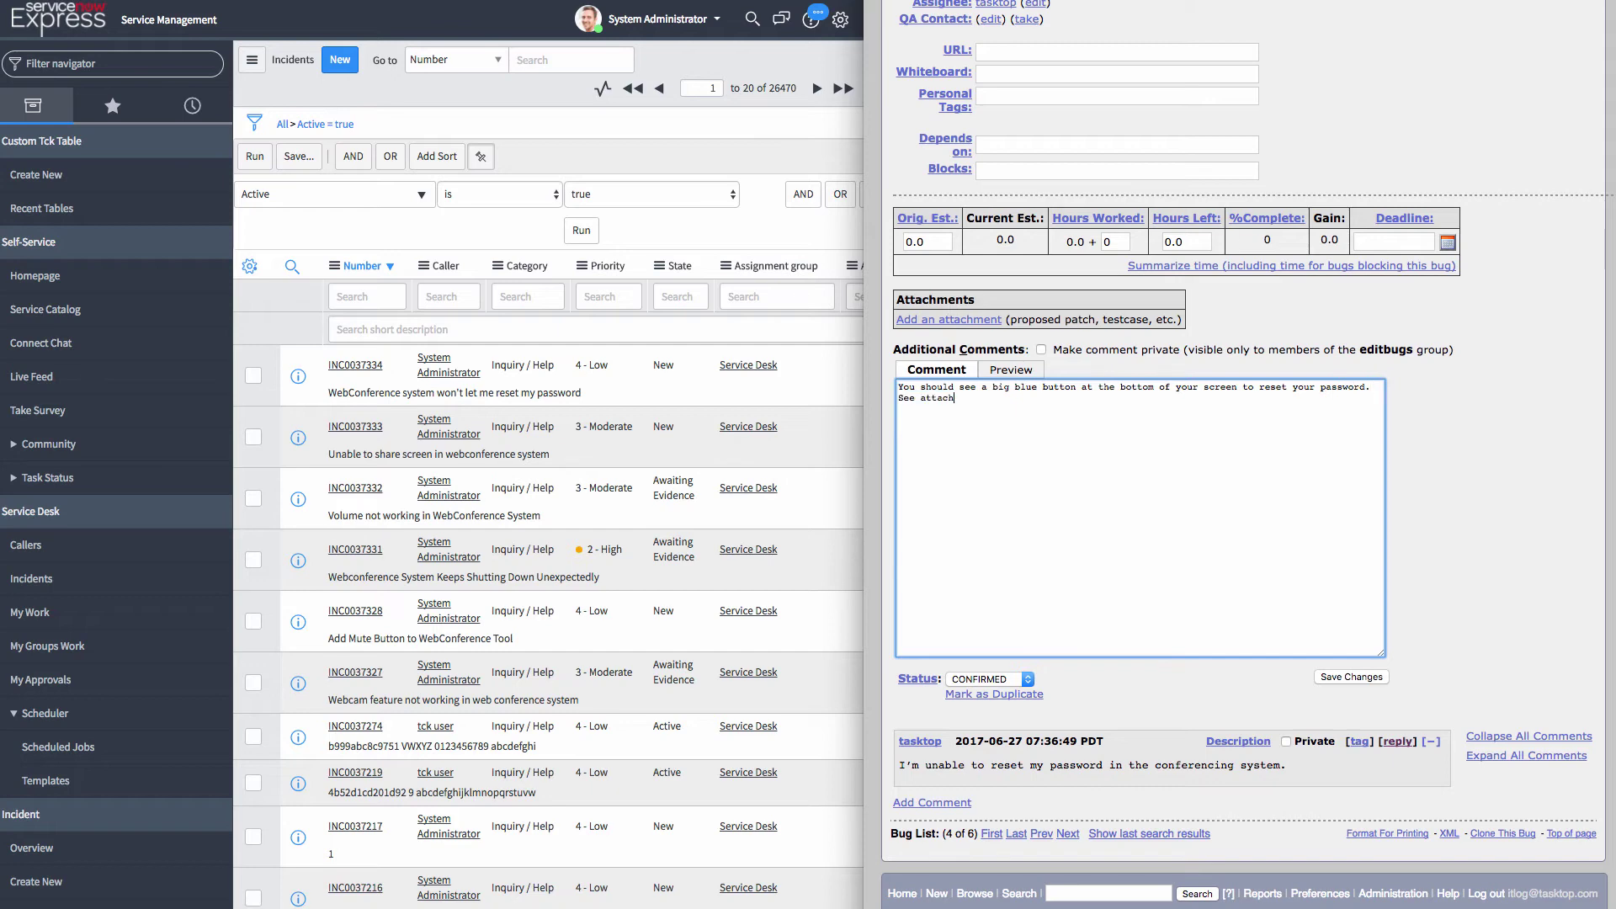
type("ment.  Is this displaying for yo the customer?")
left_click(1352, 678)
Step: Attach the screenshot to Bug 20 with the description 'Reset Password button'
left_click(948, 310)
left_click(1023, 101)
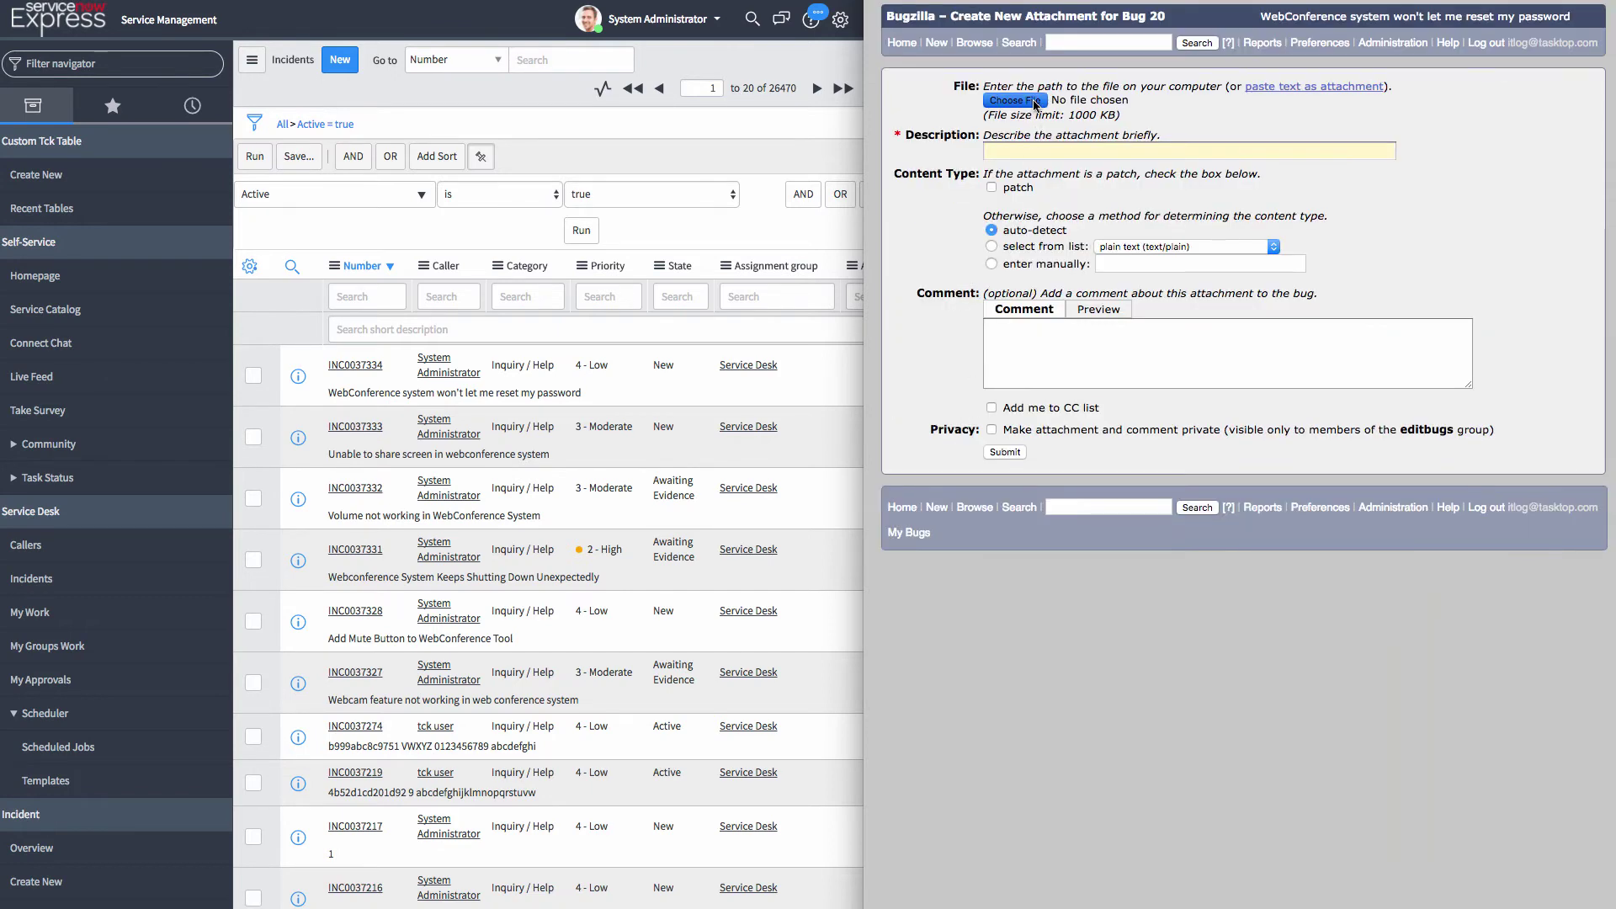
scroll(1161, 152, "down", 5)
left_click(1132, 151)
double_click(1131, 149)
left_click(1178, 151)
type("Reset")
key("Down")
key("Return")
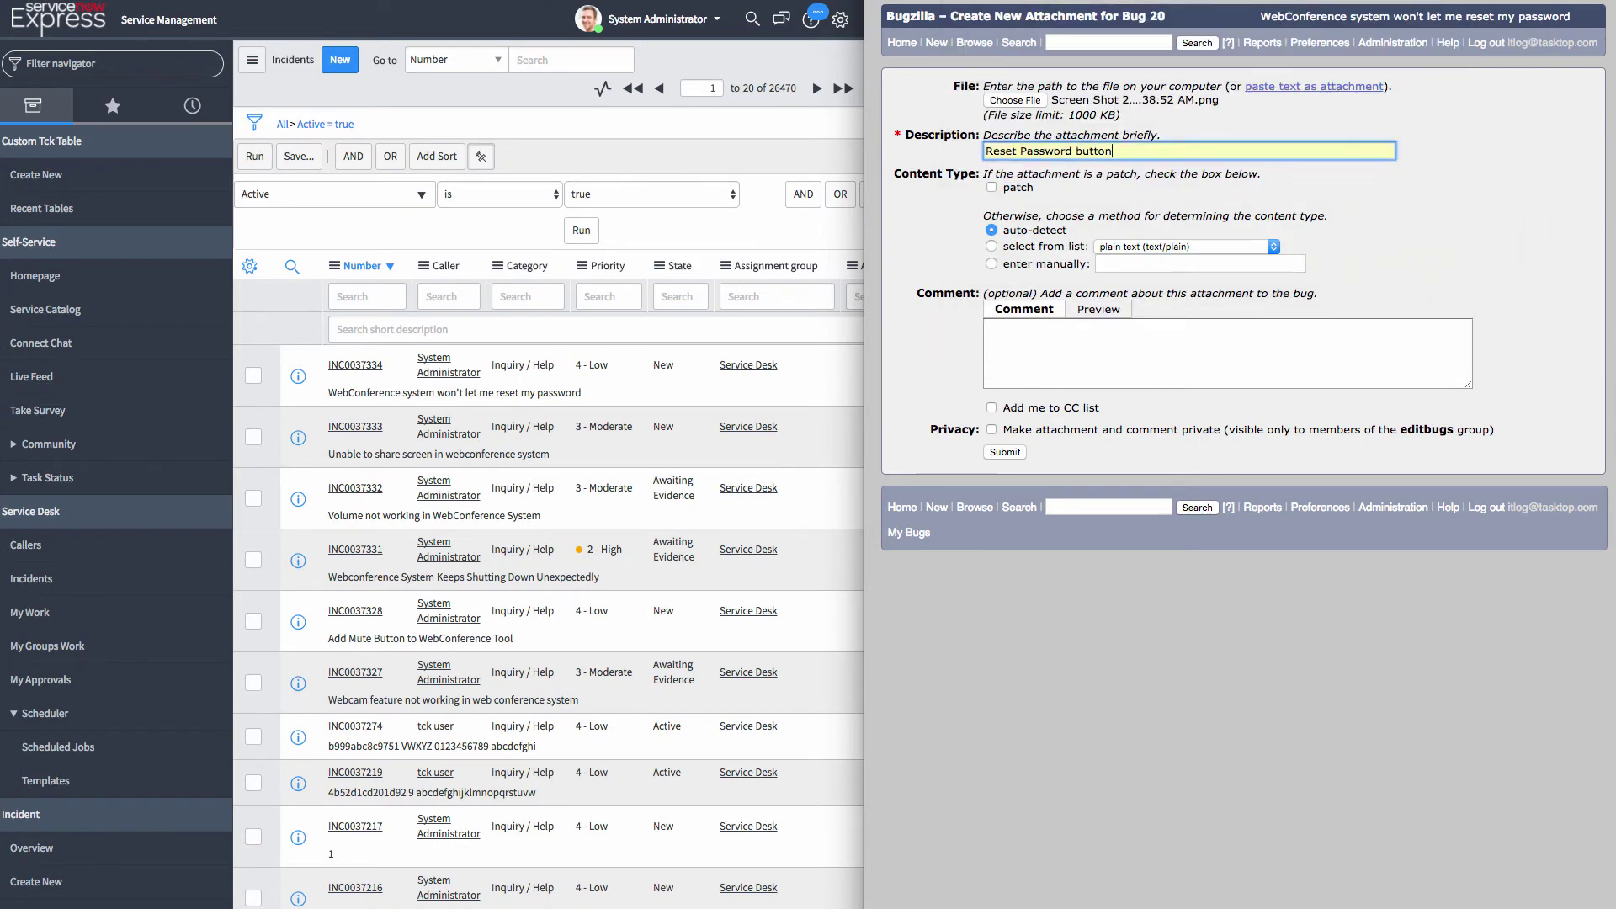
left_click(1004, 453)
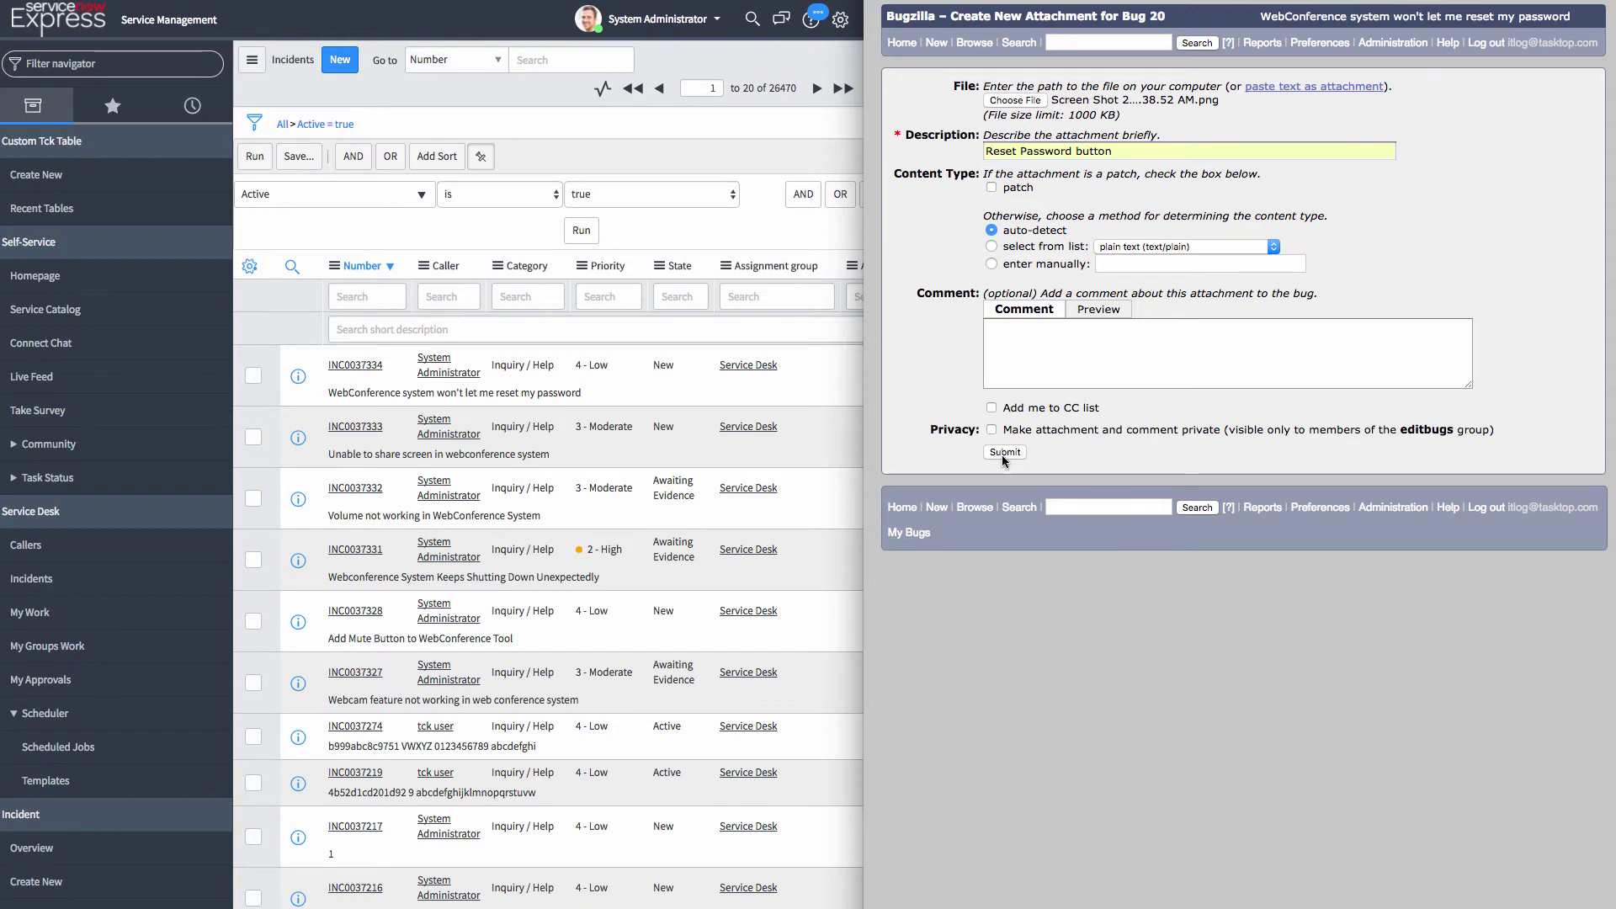
scroll(1609, 206, "down", 6)
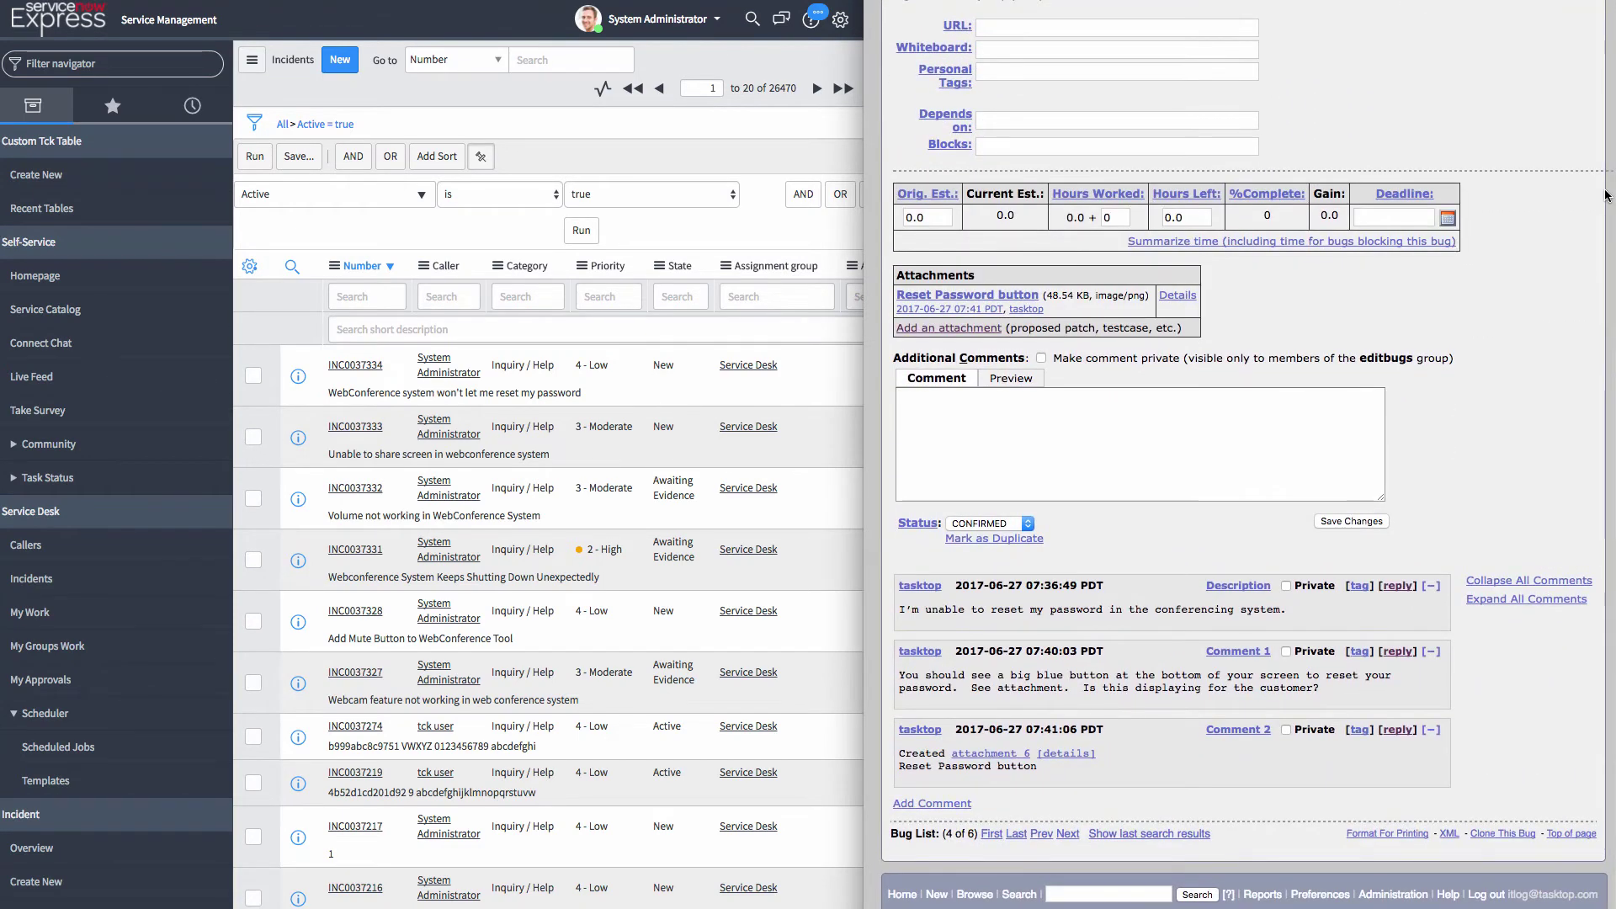
Step: Open incident INC0037334 and view its activity stream showing the synced Bugzilla comment and attachment
left_click(312, 303)
left_click(356, 365)
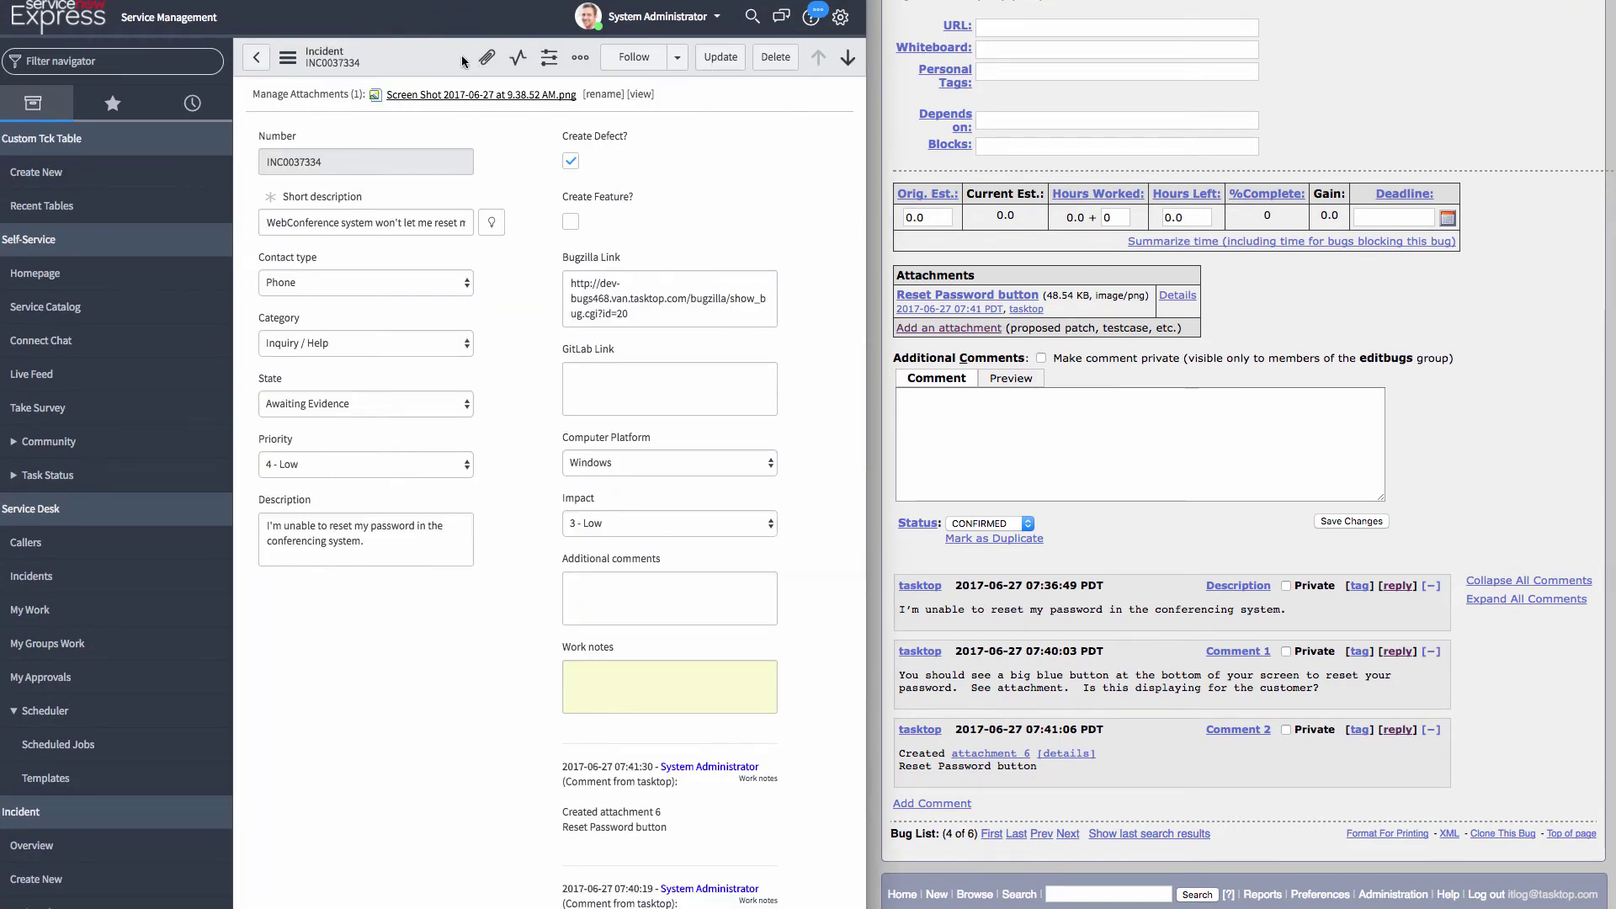
left_click(516, 57)
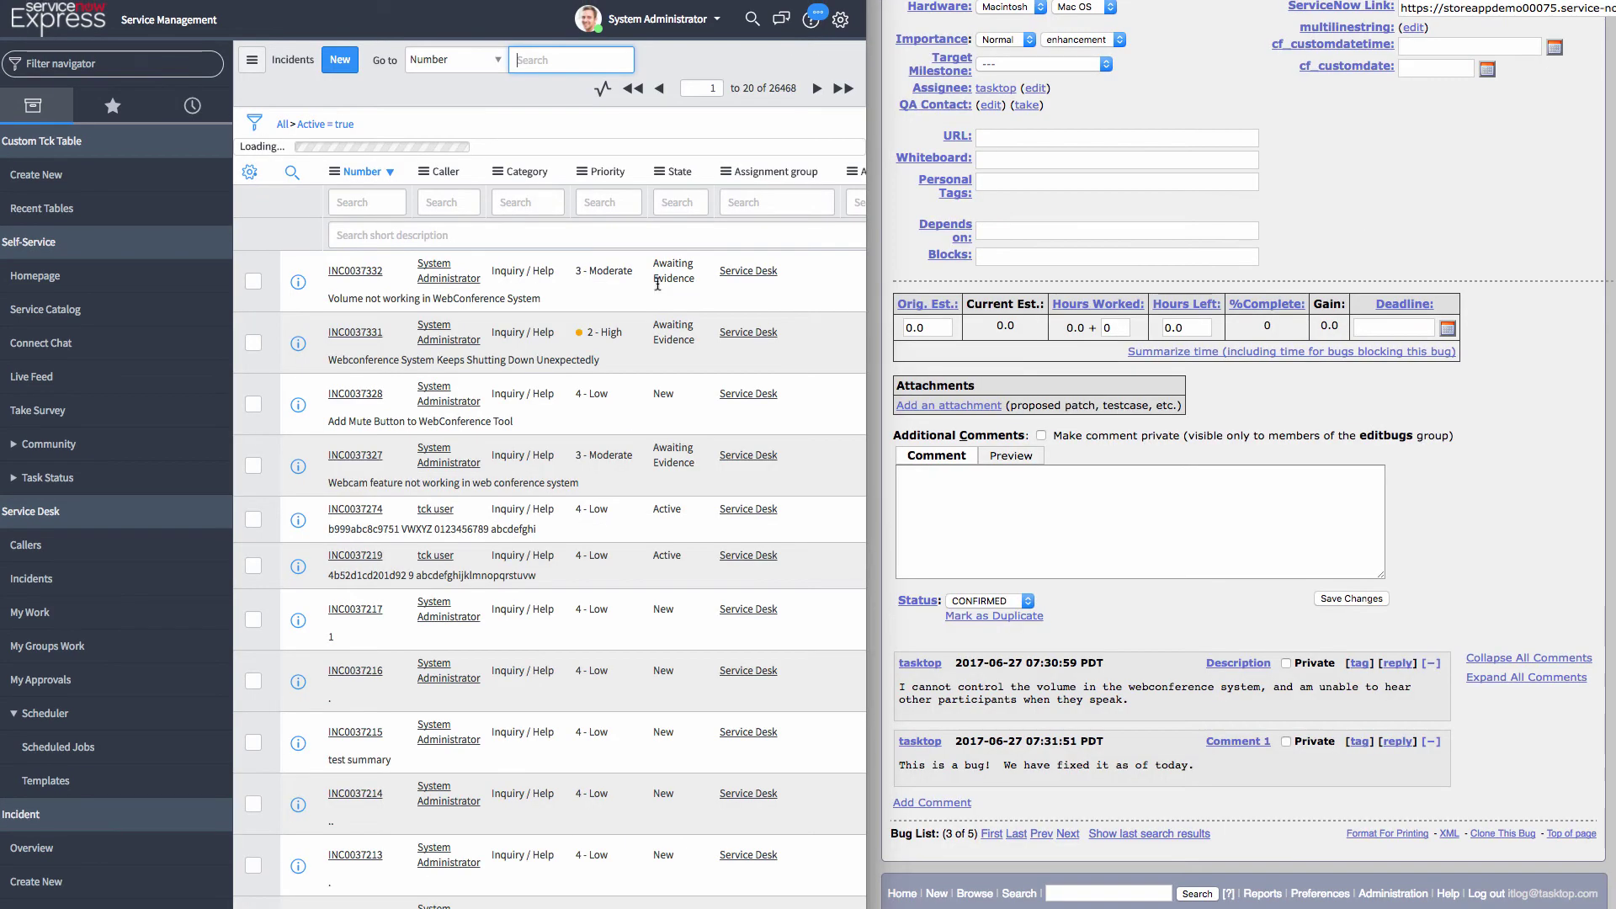
Step: Start a new incident 'Unable to share screen in webconference system' with Phone contact
left_click(1188, 105)
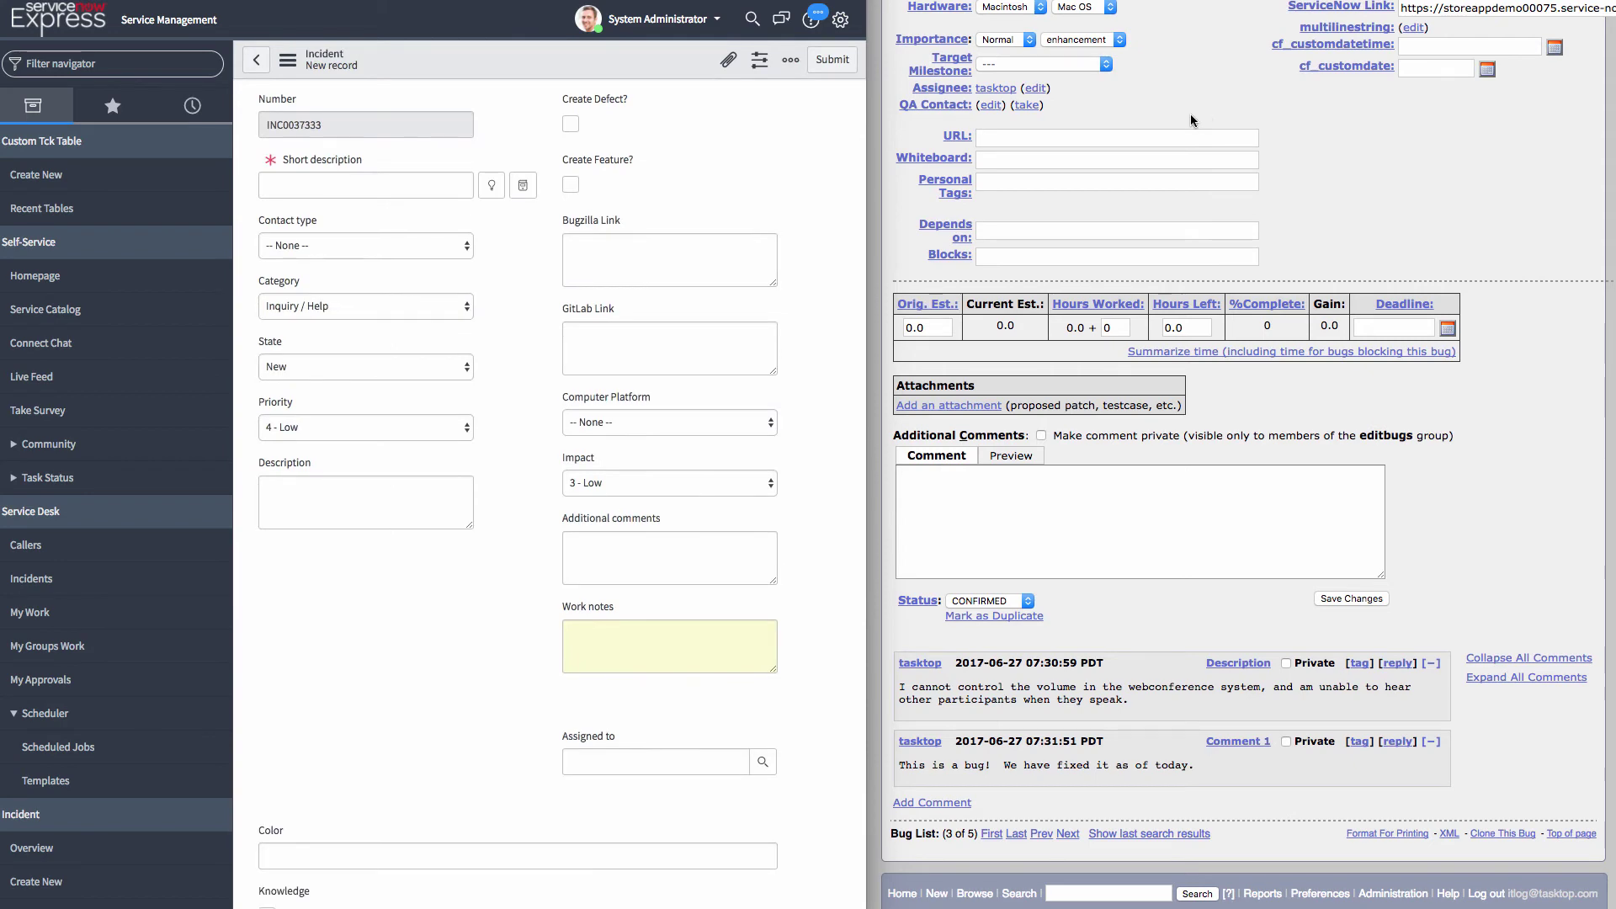
type("Unable to share scr")
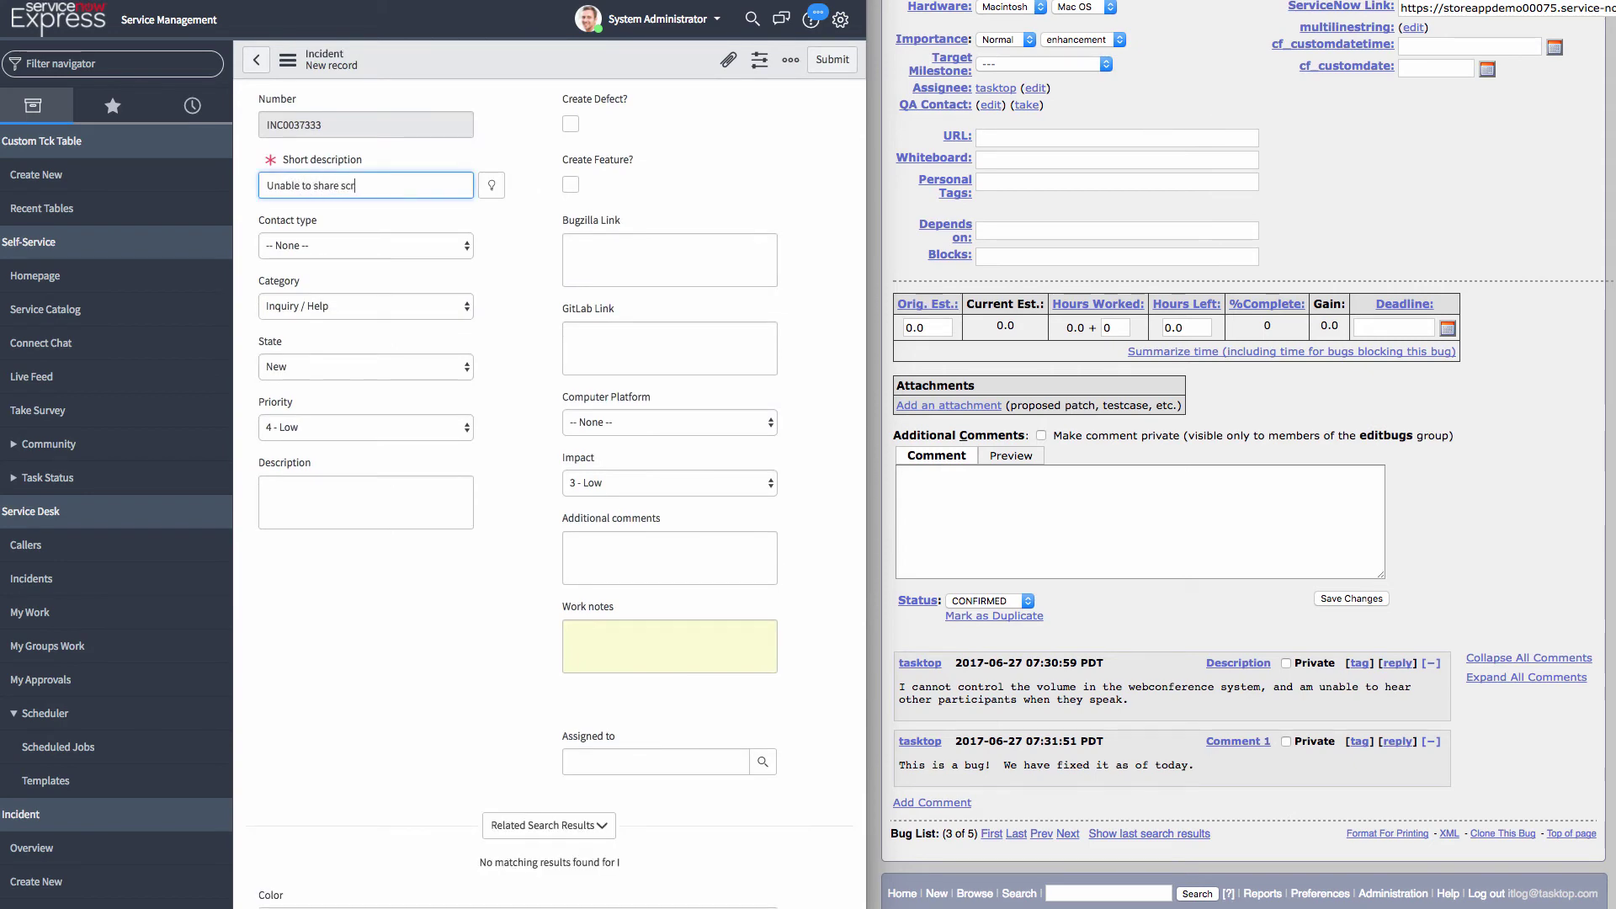
type("een in webconference system")
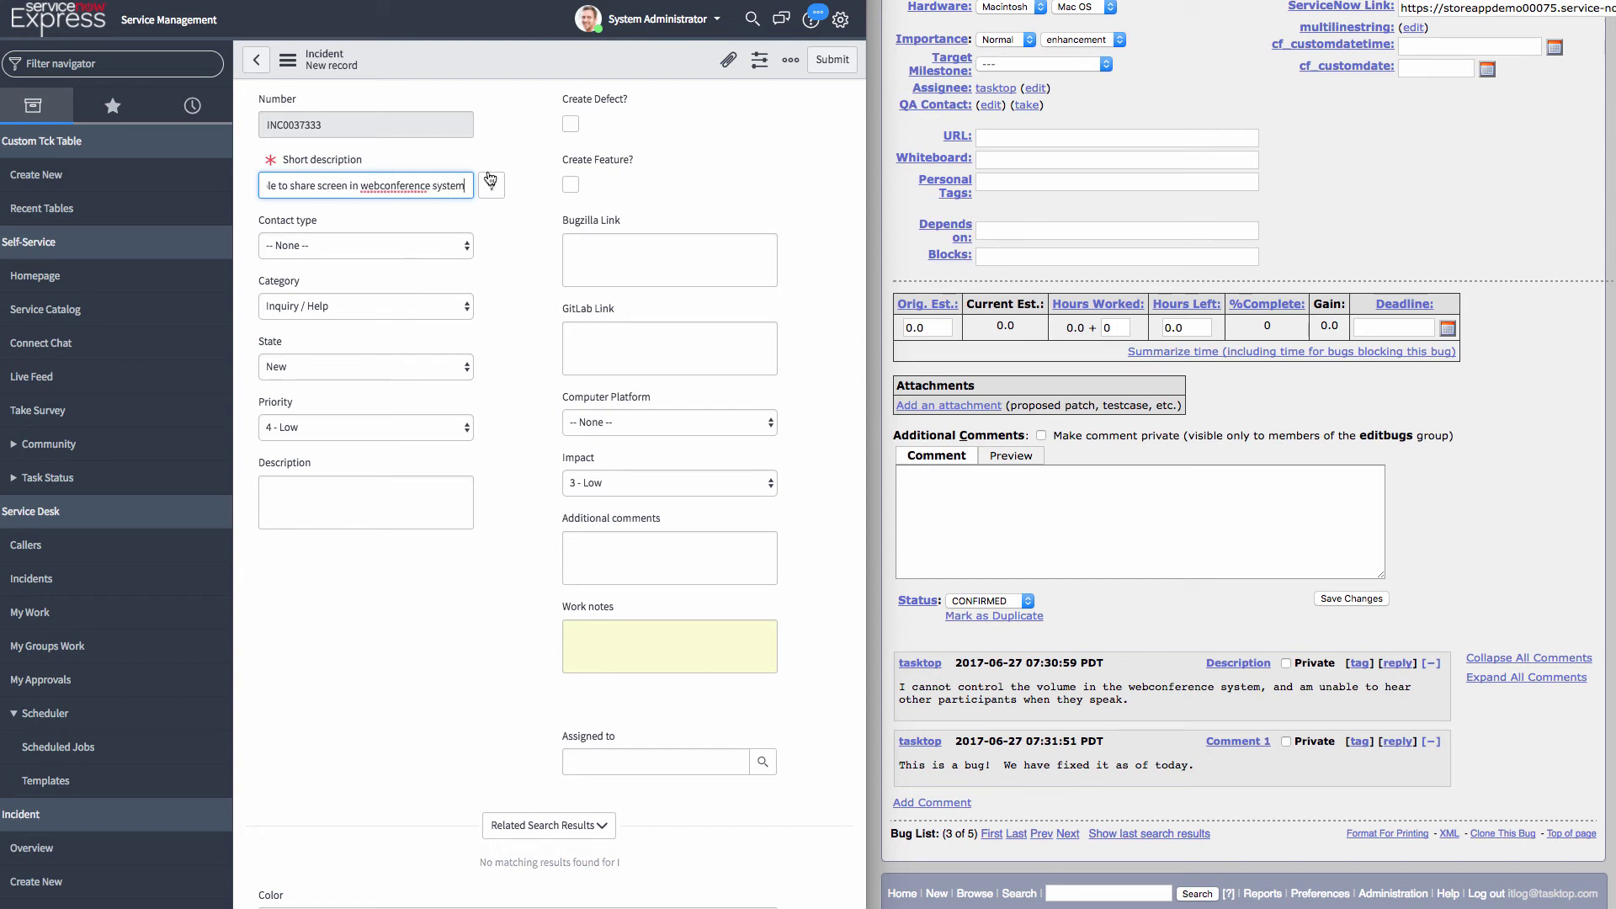
left_click(421, 245)
left_click(412, 275)
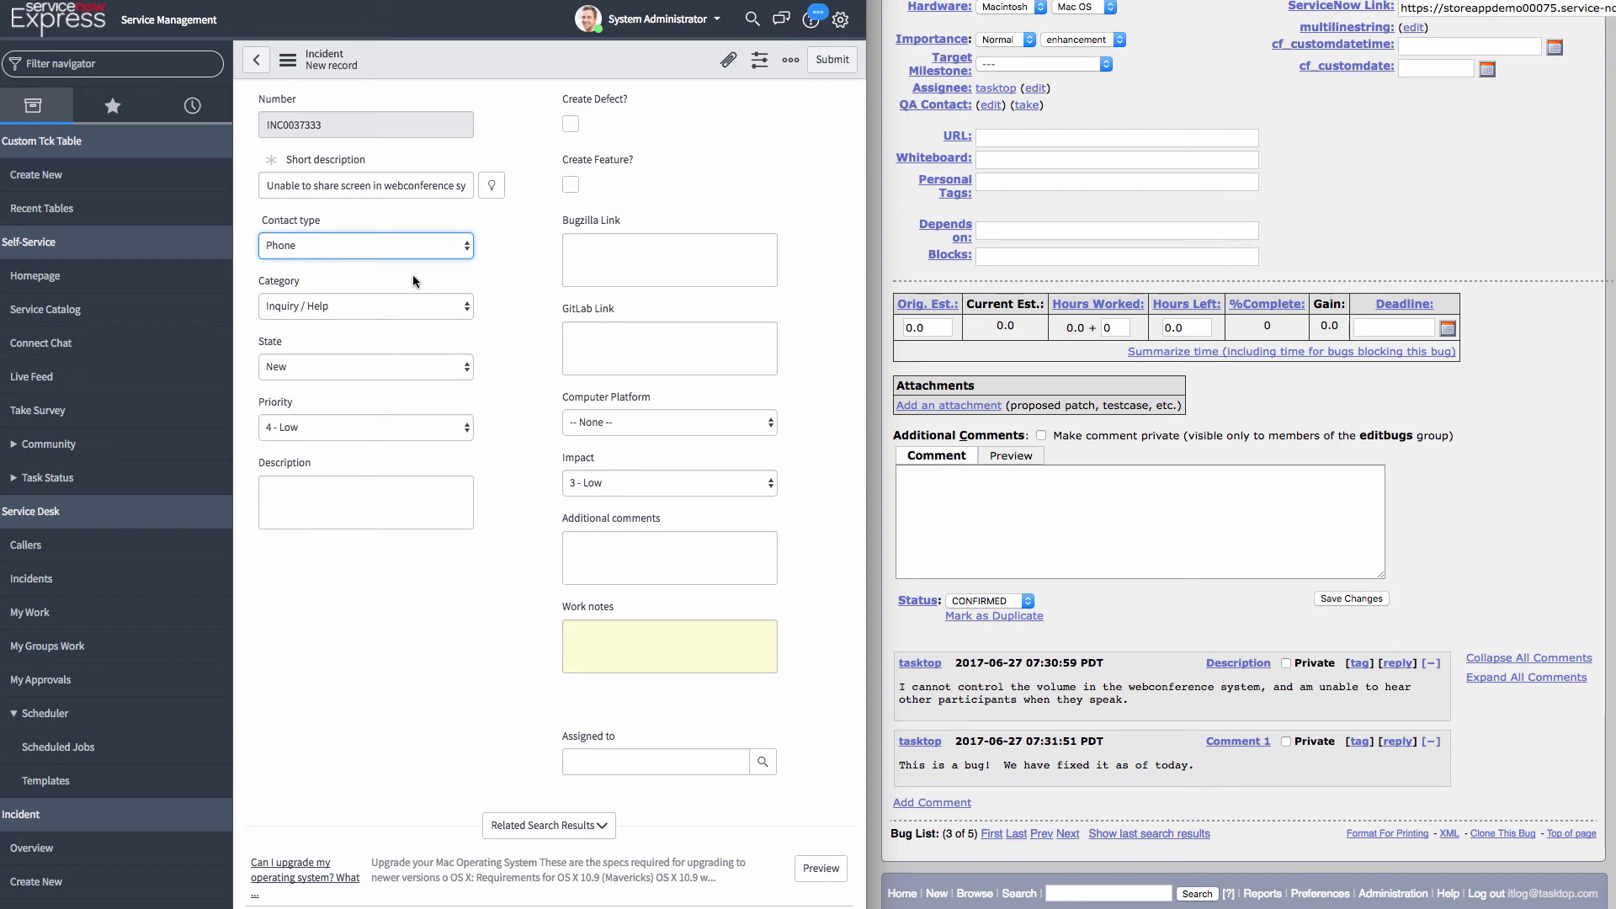
Step: Raise priority to 3 - Moderate, leave state at New, and describe the missing screen-share option
left_click(388, 428)
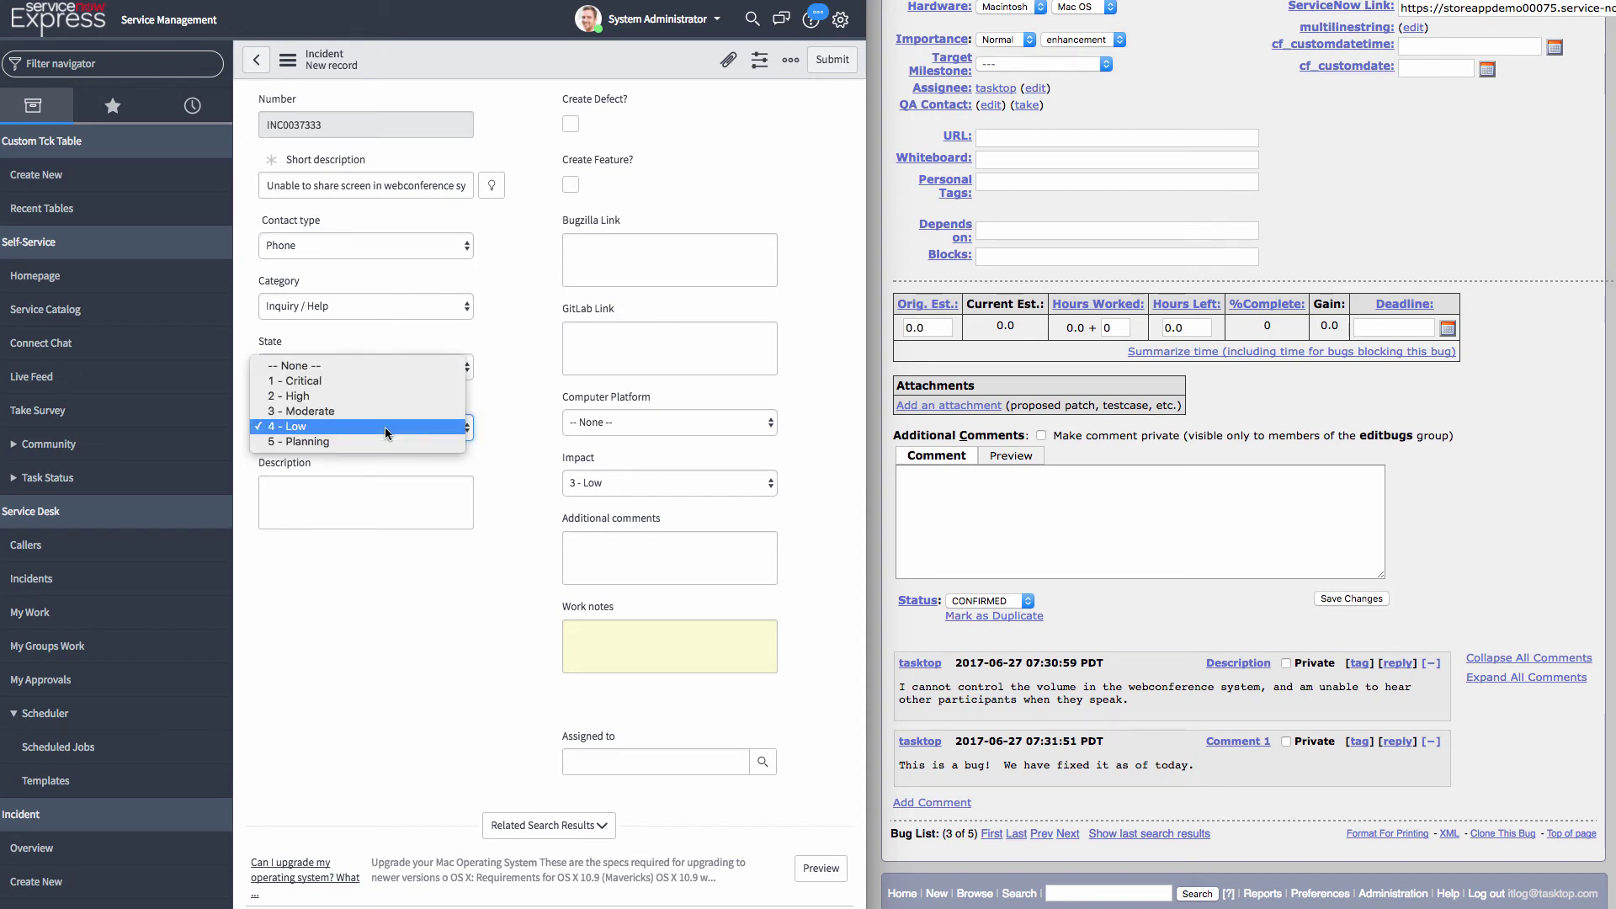
left_click(337, 410)
left_click(362, 367)
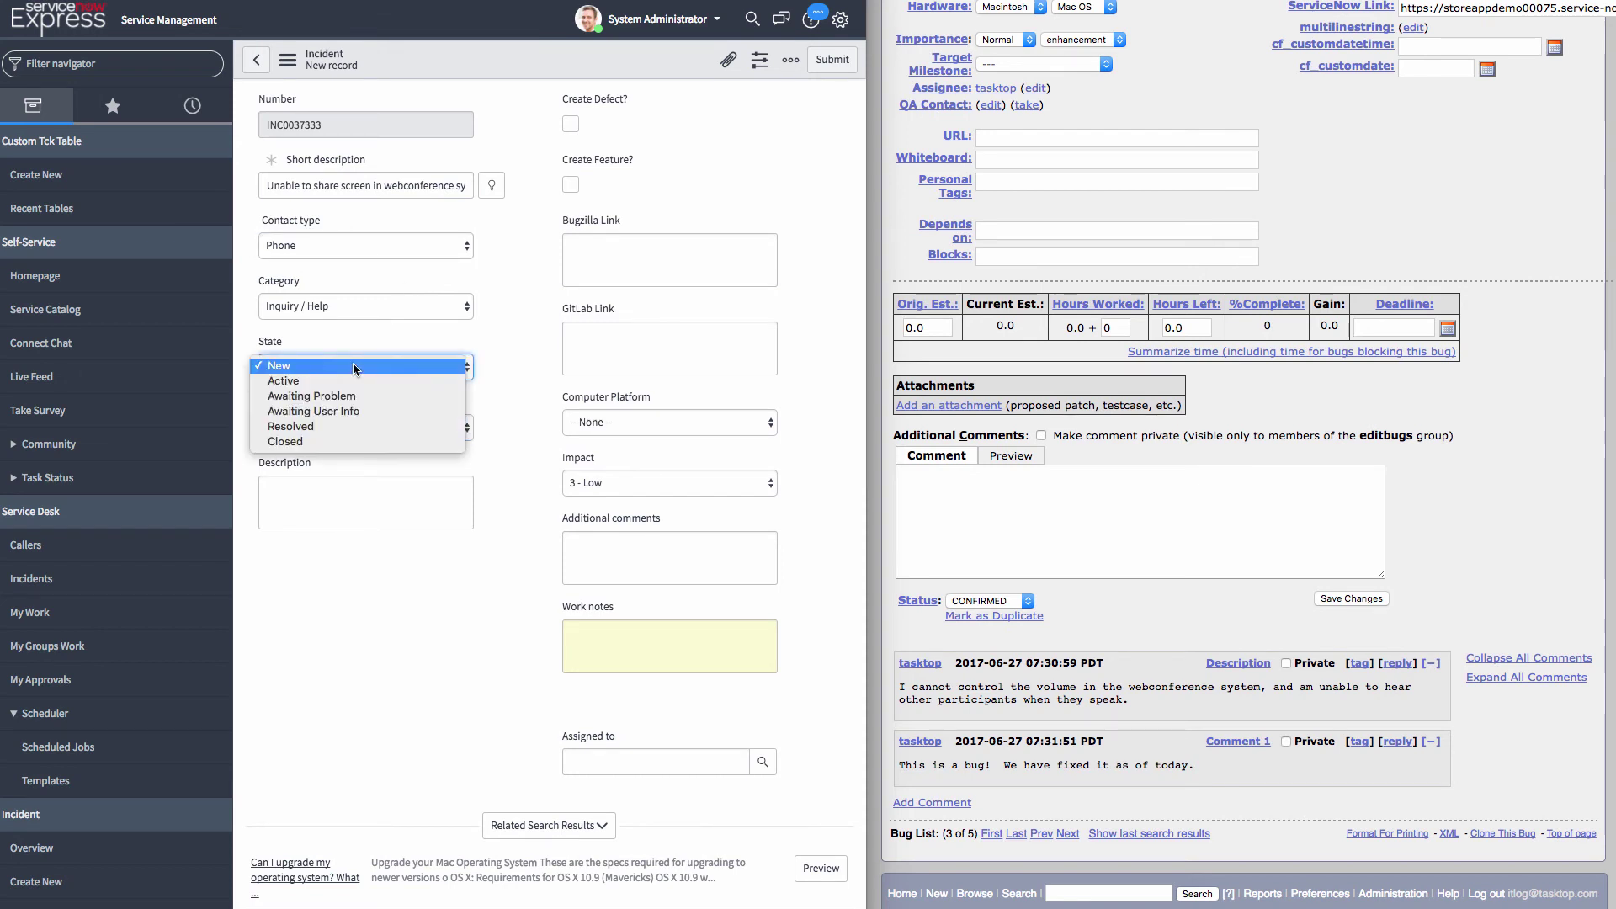
left_click(346, 453)
left_click(361, 498)
type("I can")
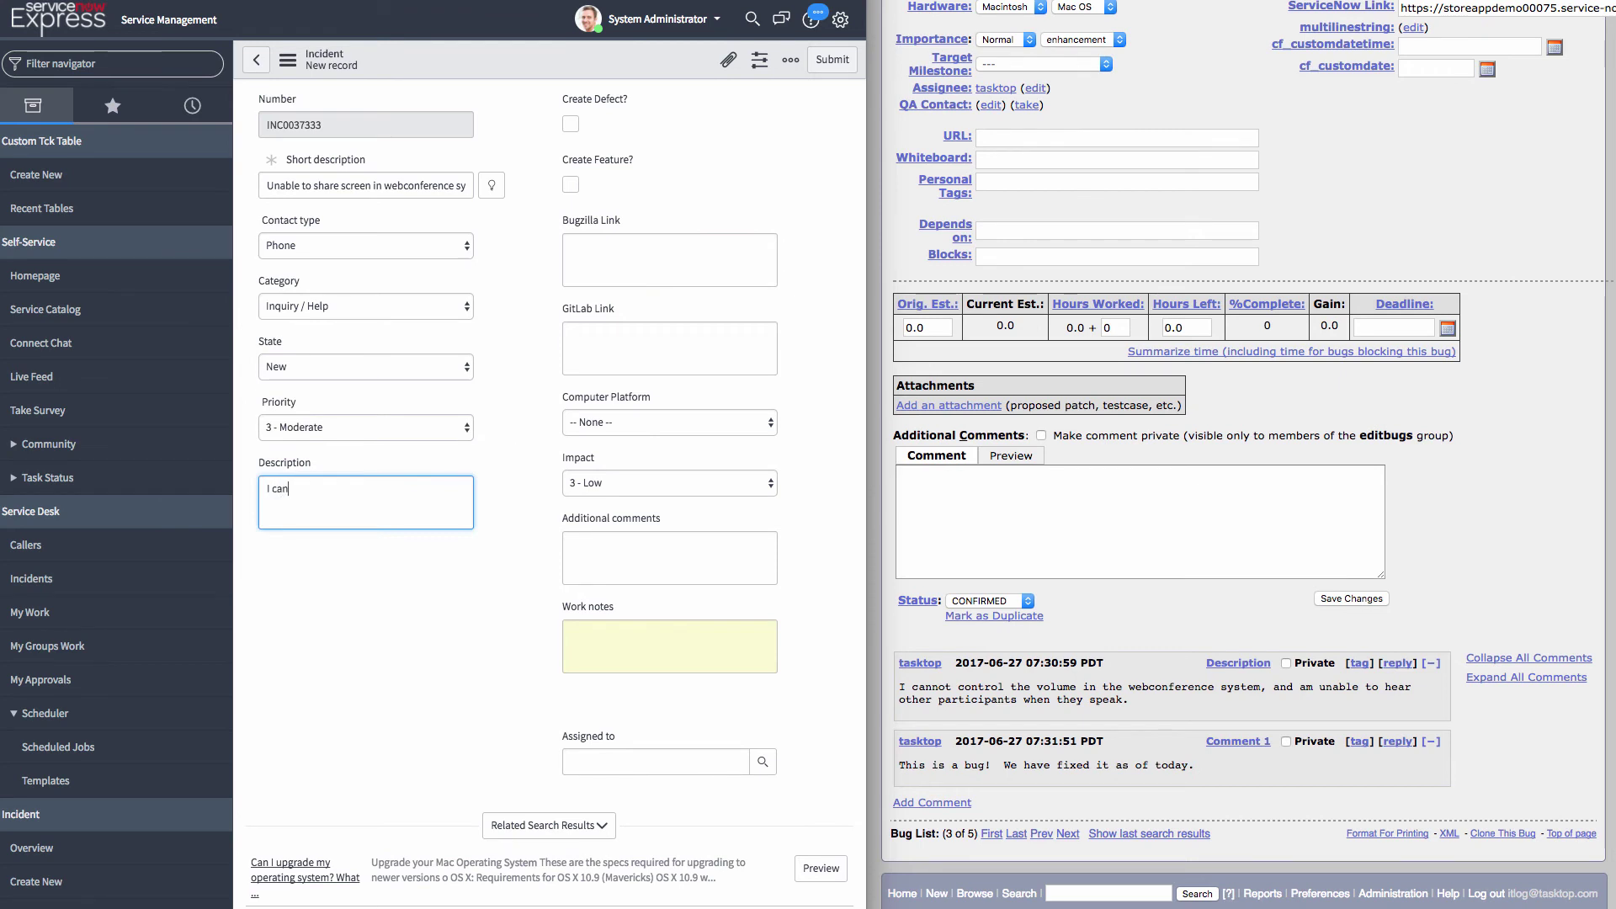
type(" use my webcam, but I don't se e")
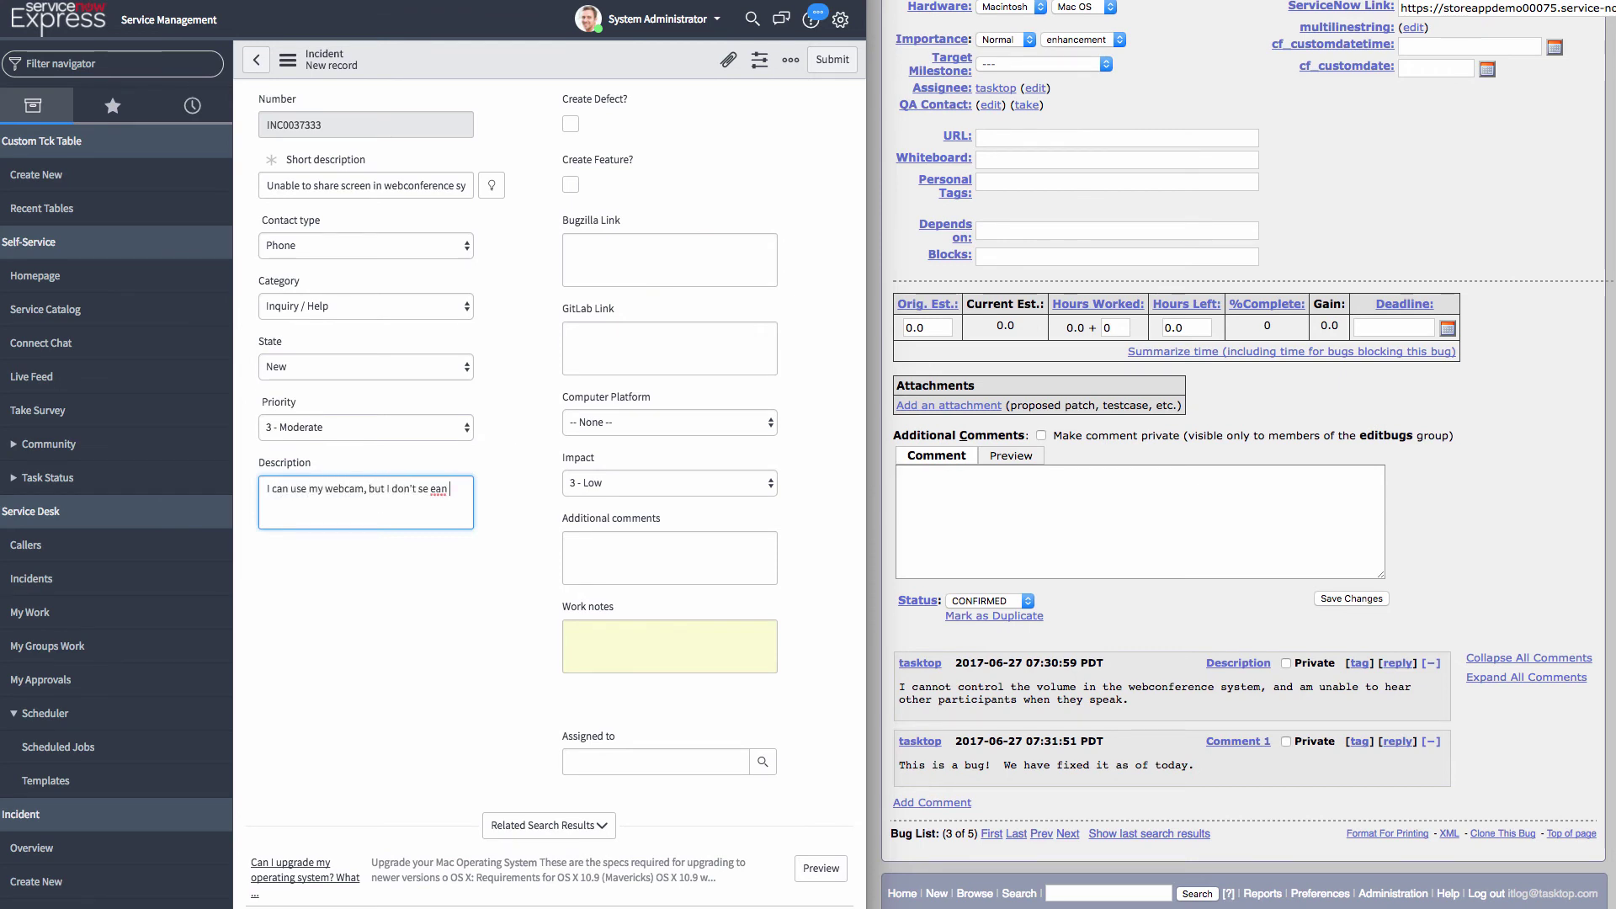
type(" an option to share my screen")
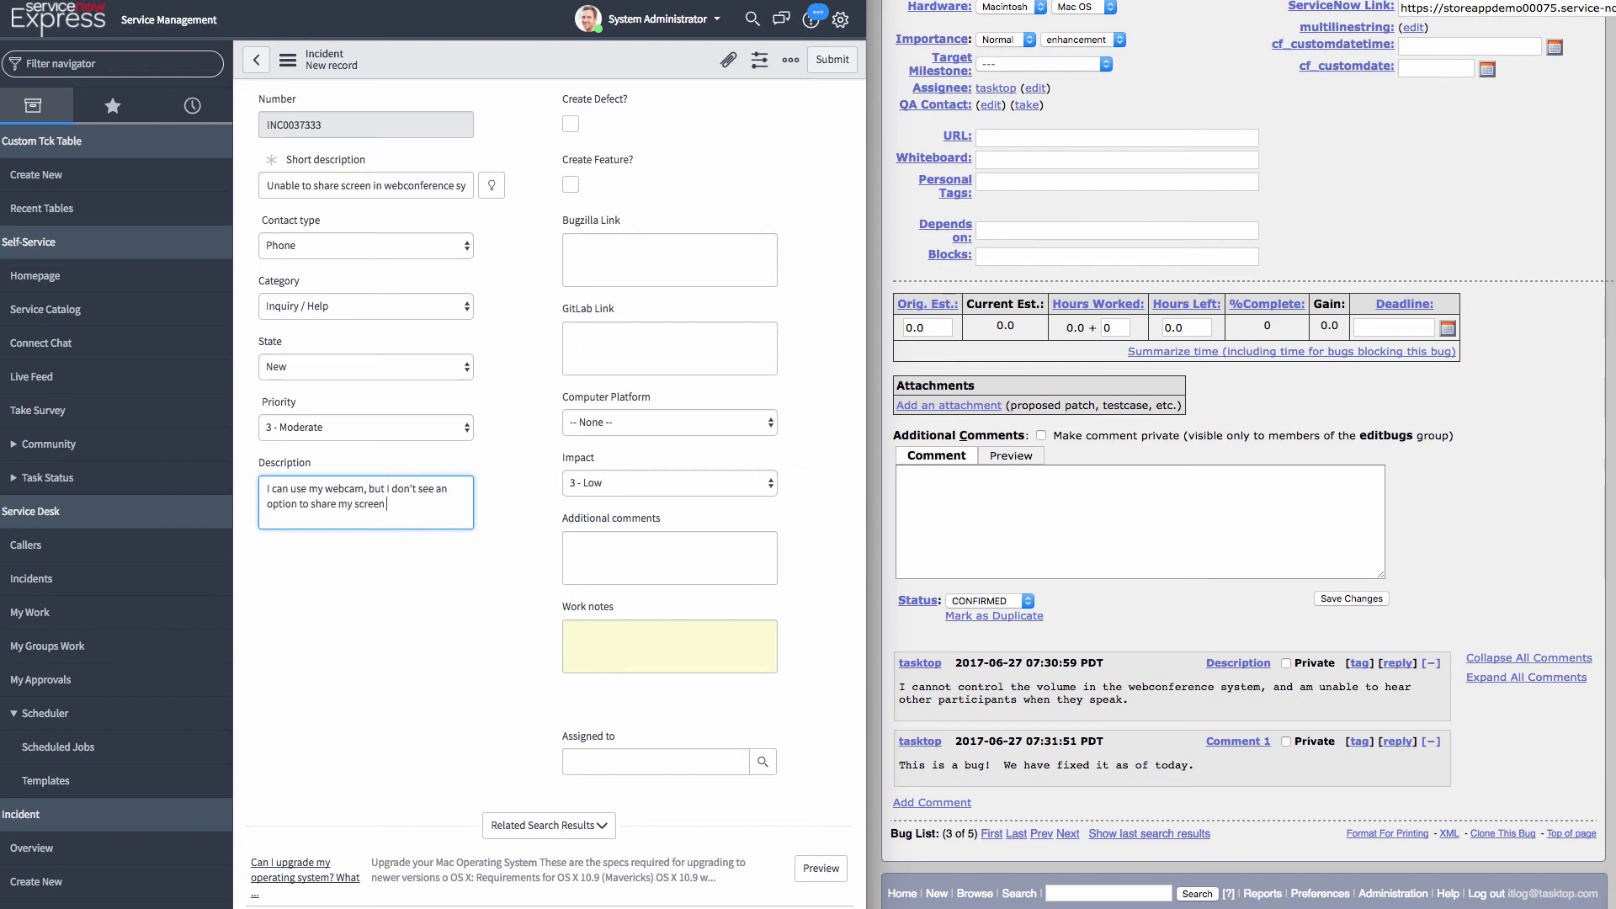
type(" in our webconferen")
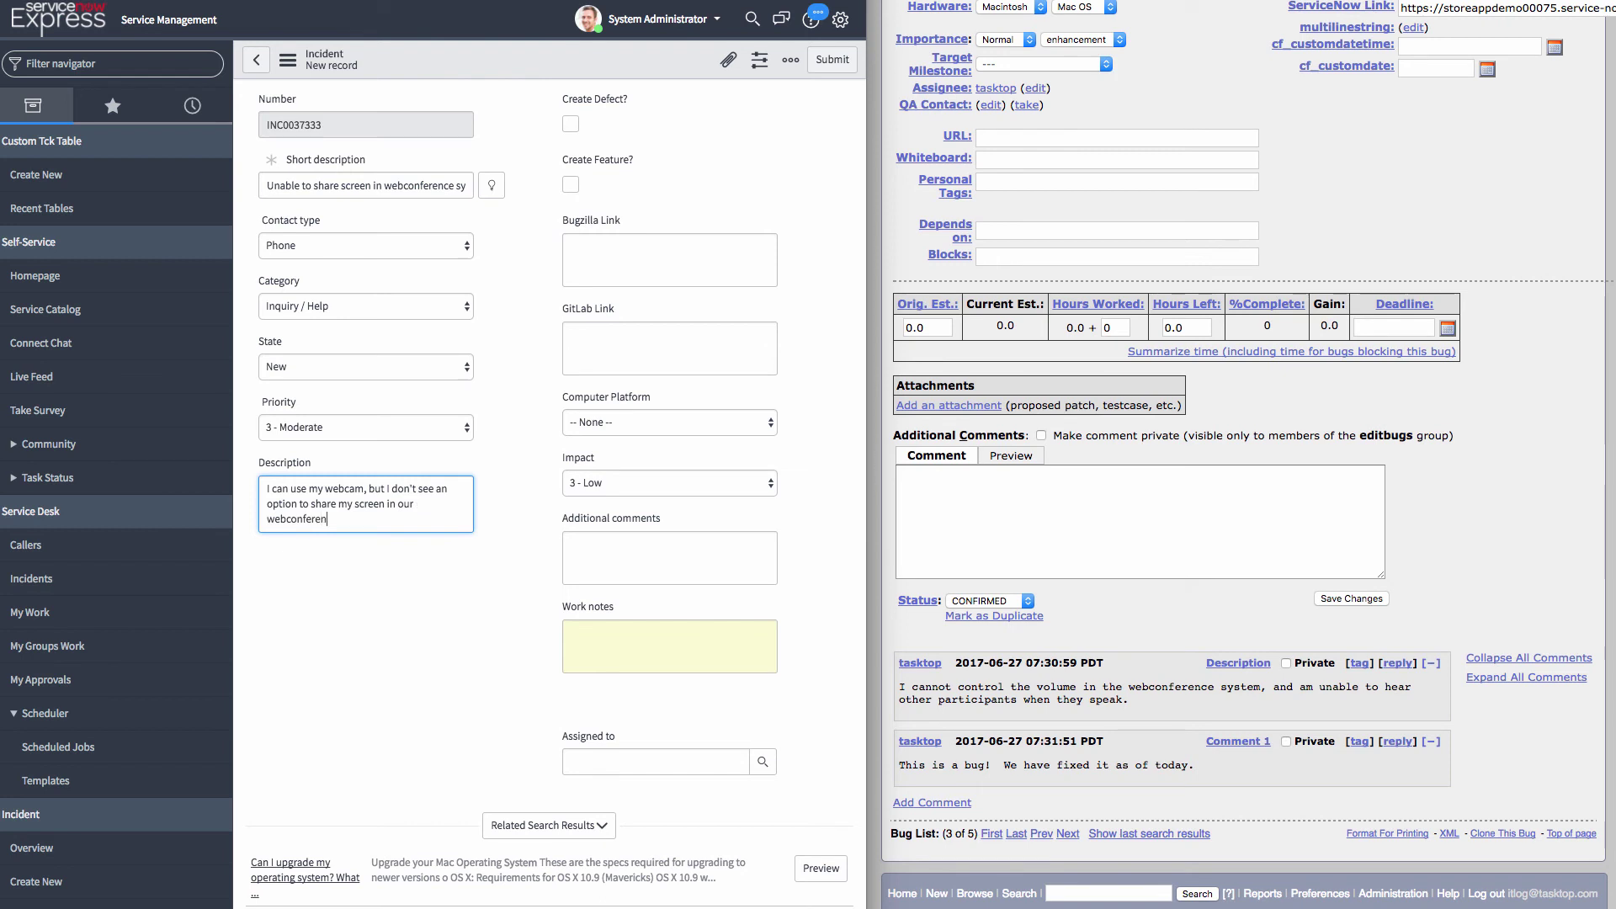
type("ce system.")
Step: Set the computer platform to Macintosh and keep impact at 3 - Low
left_click(621, 423)
left_click(633, 438)
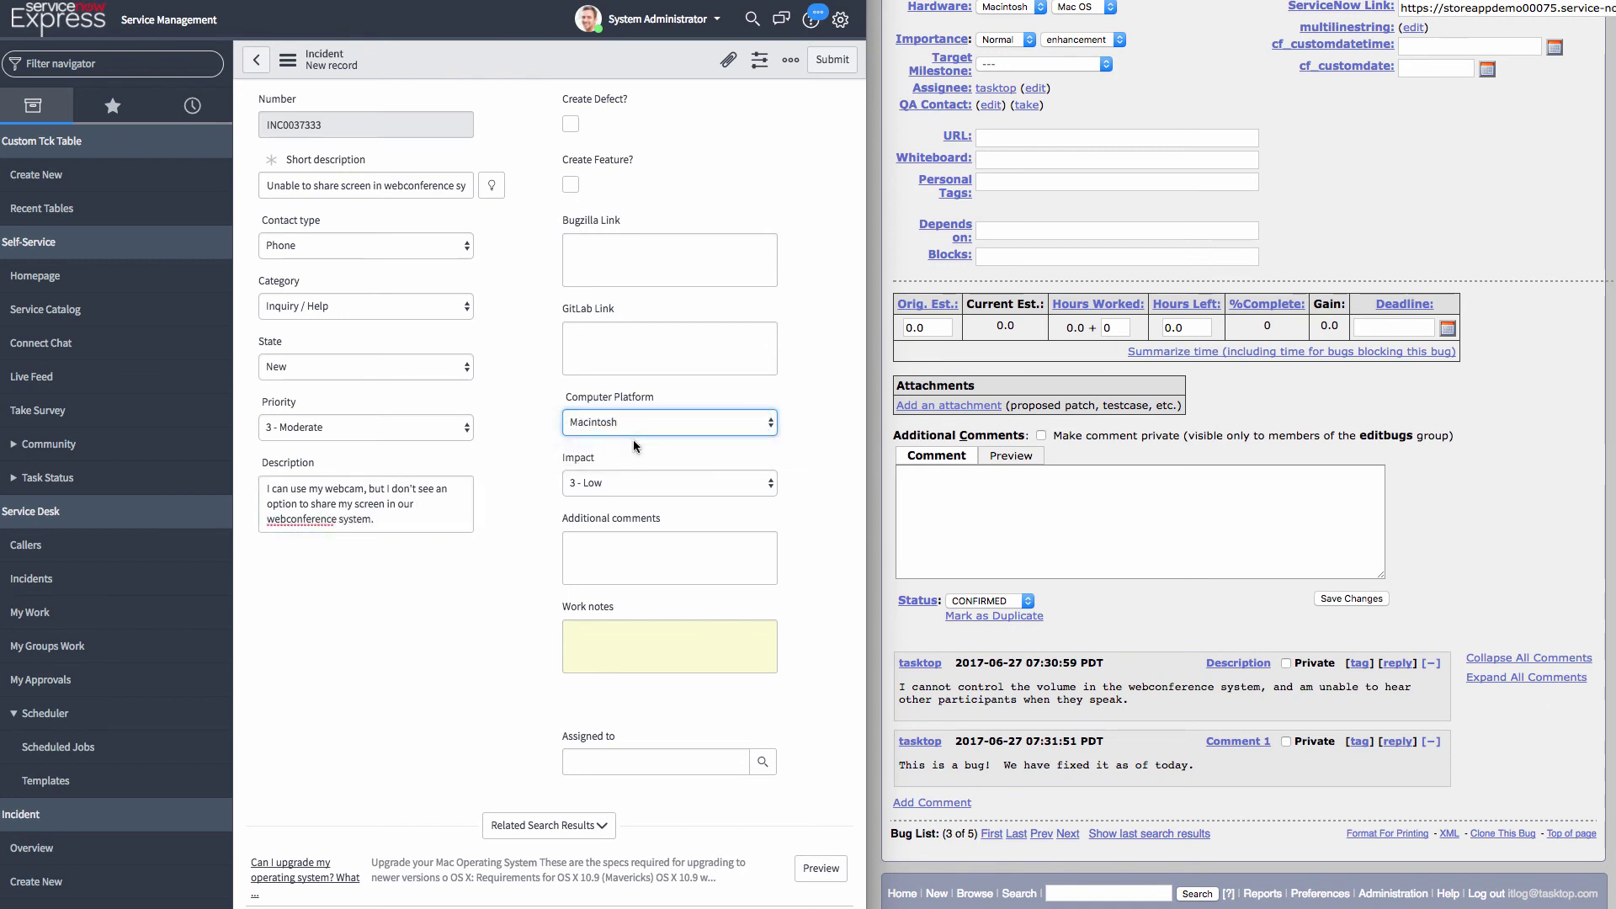
left_click(709, 484)
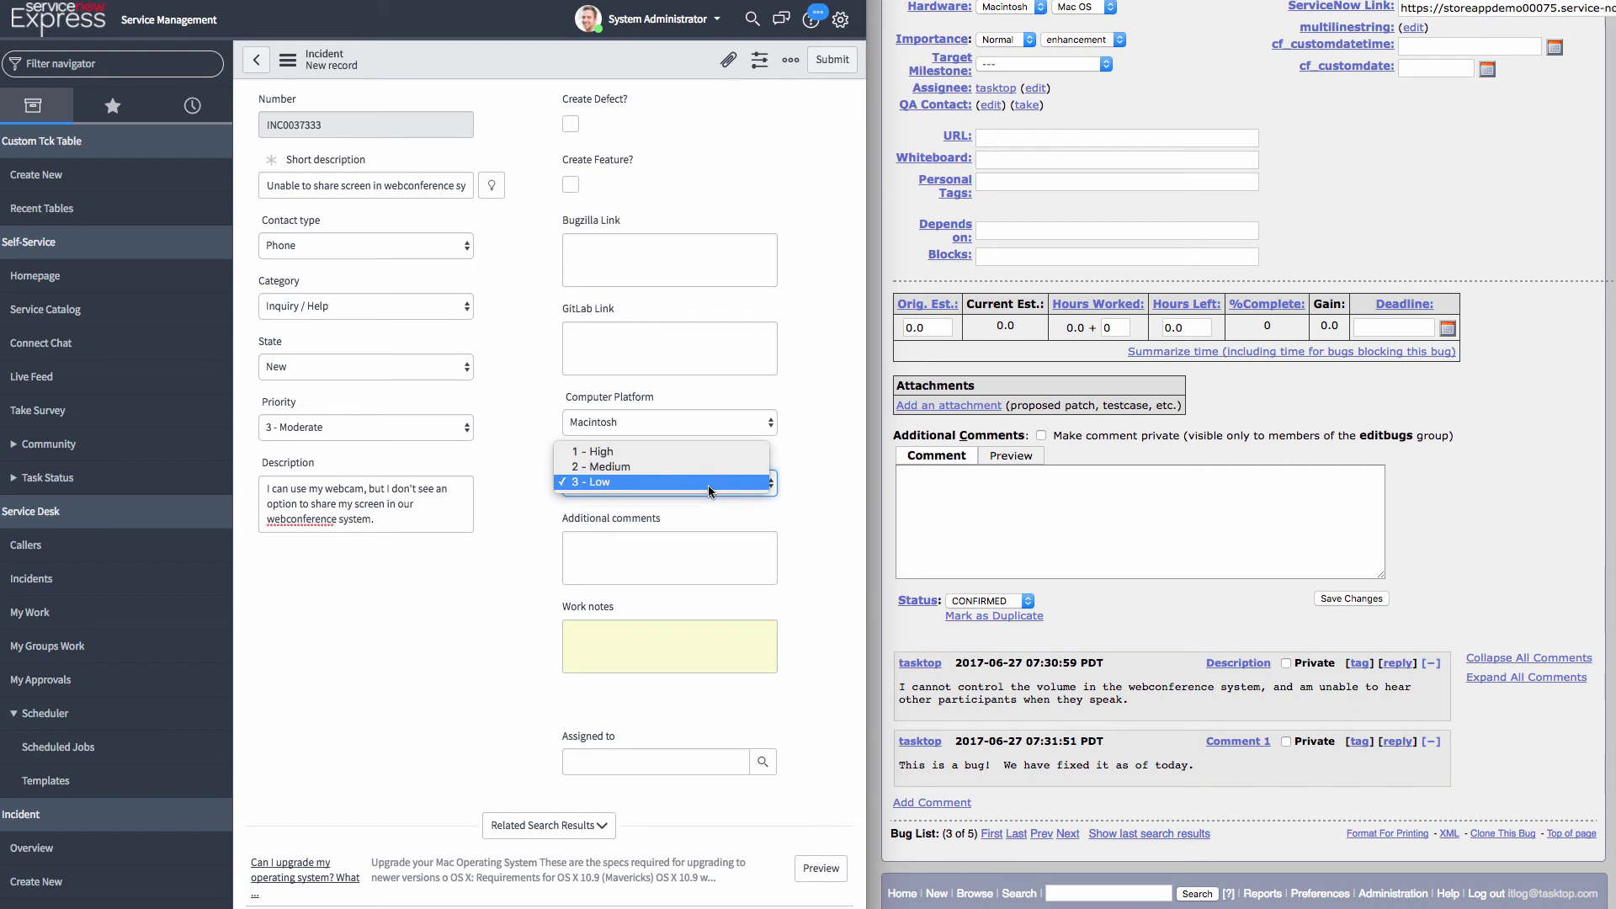
left_click(709, 485)
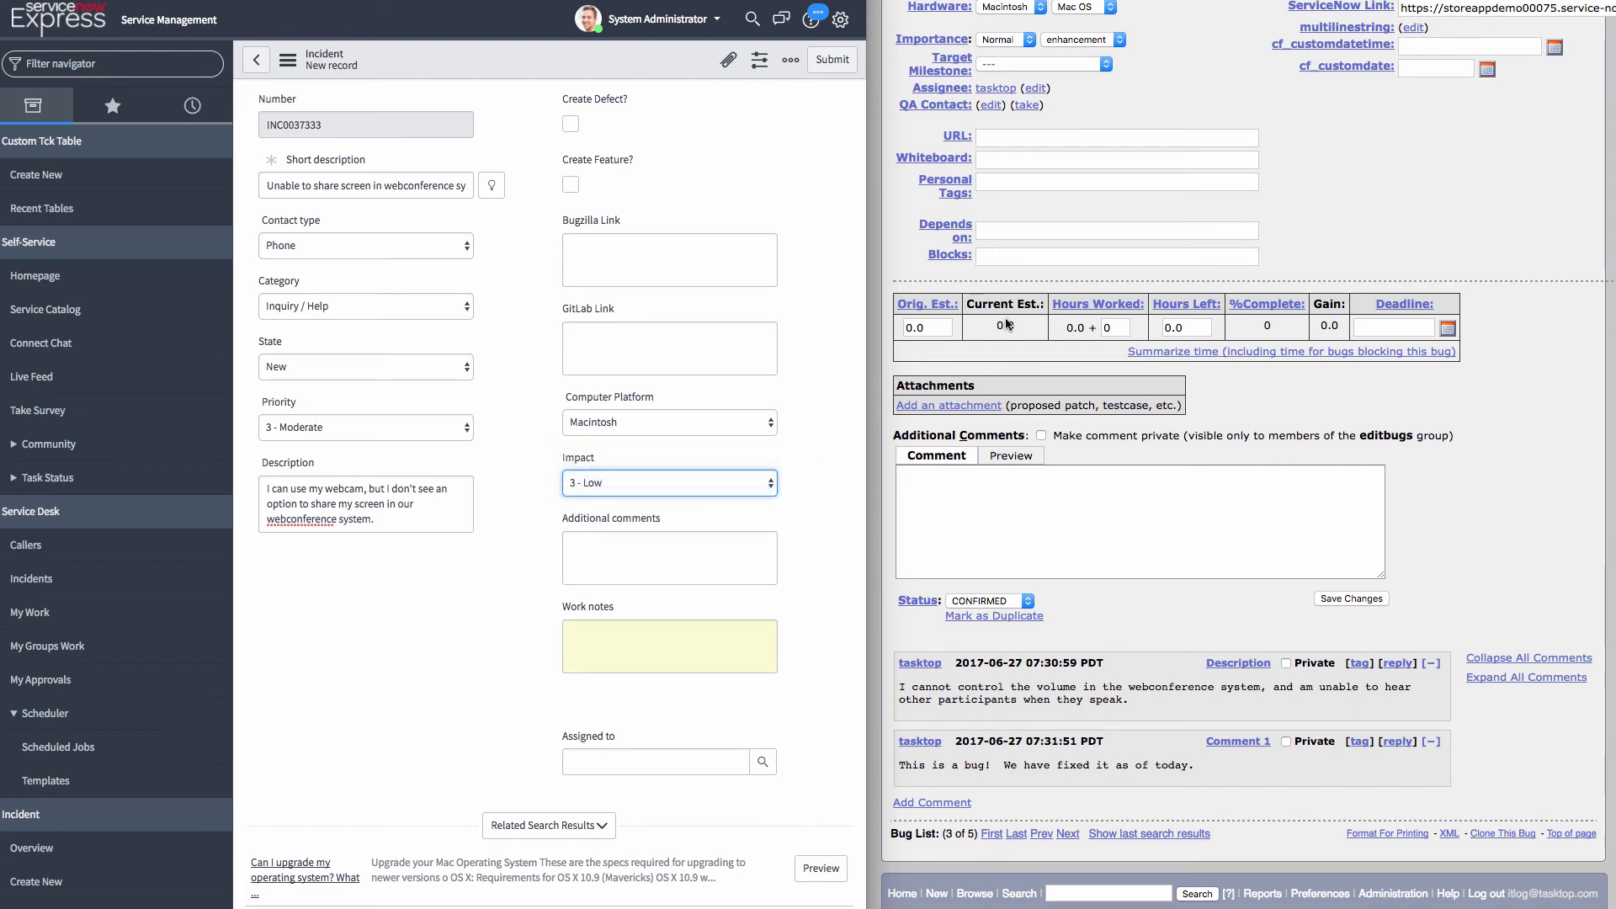
Step: Tick Create Feature? on the screen-sharing incident and submit it
left_click(571, 184)
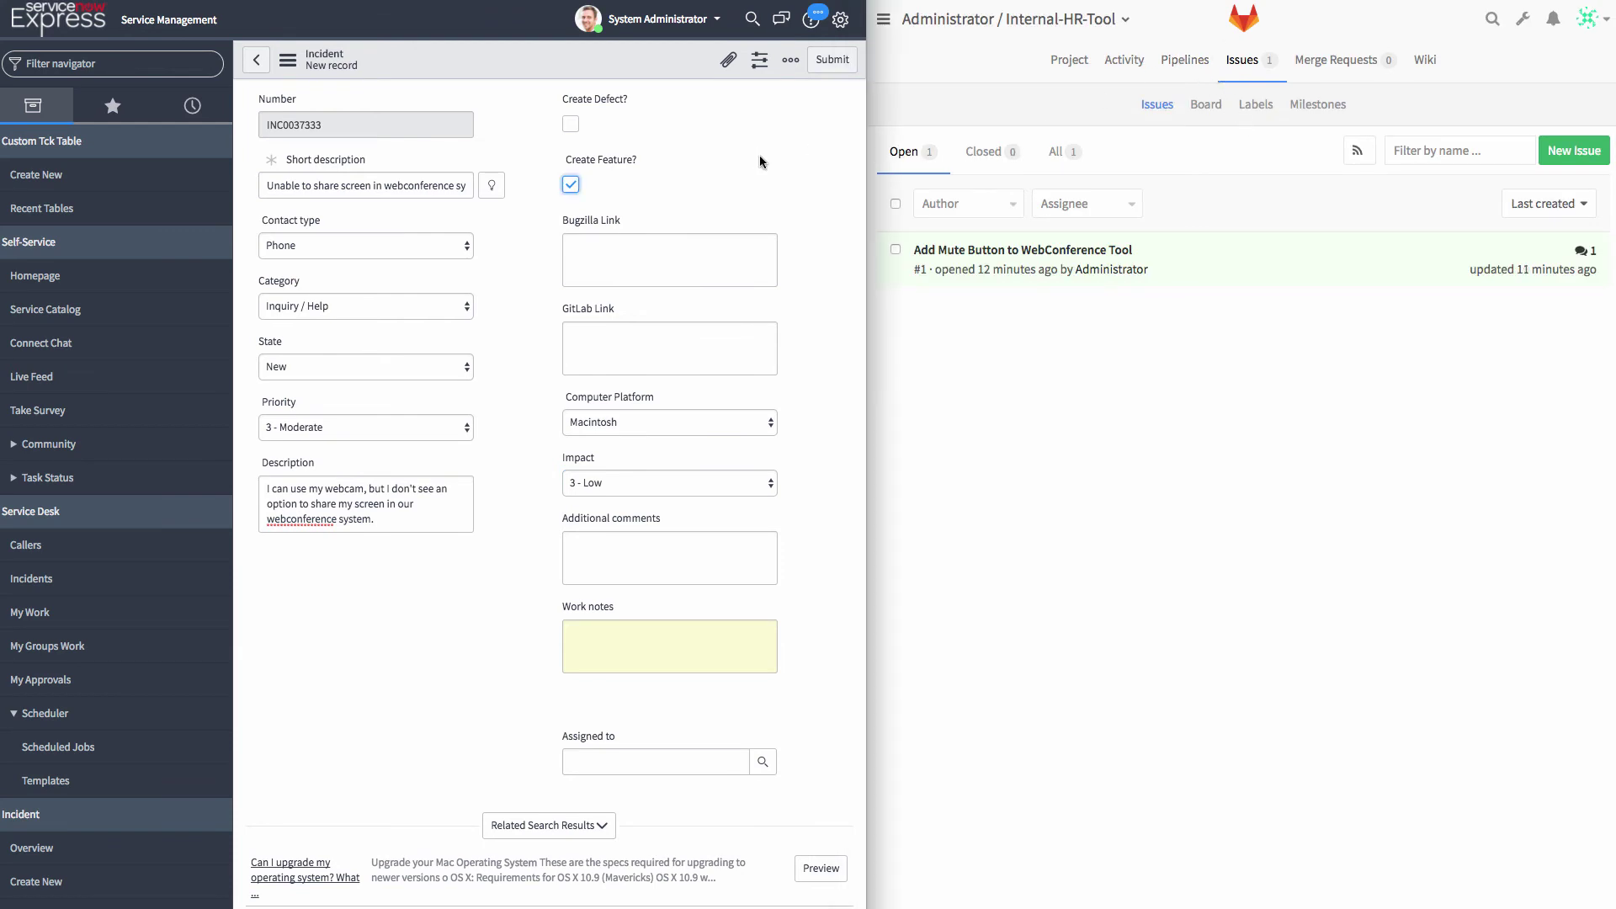
left_click(848, 59)
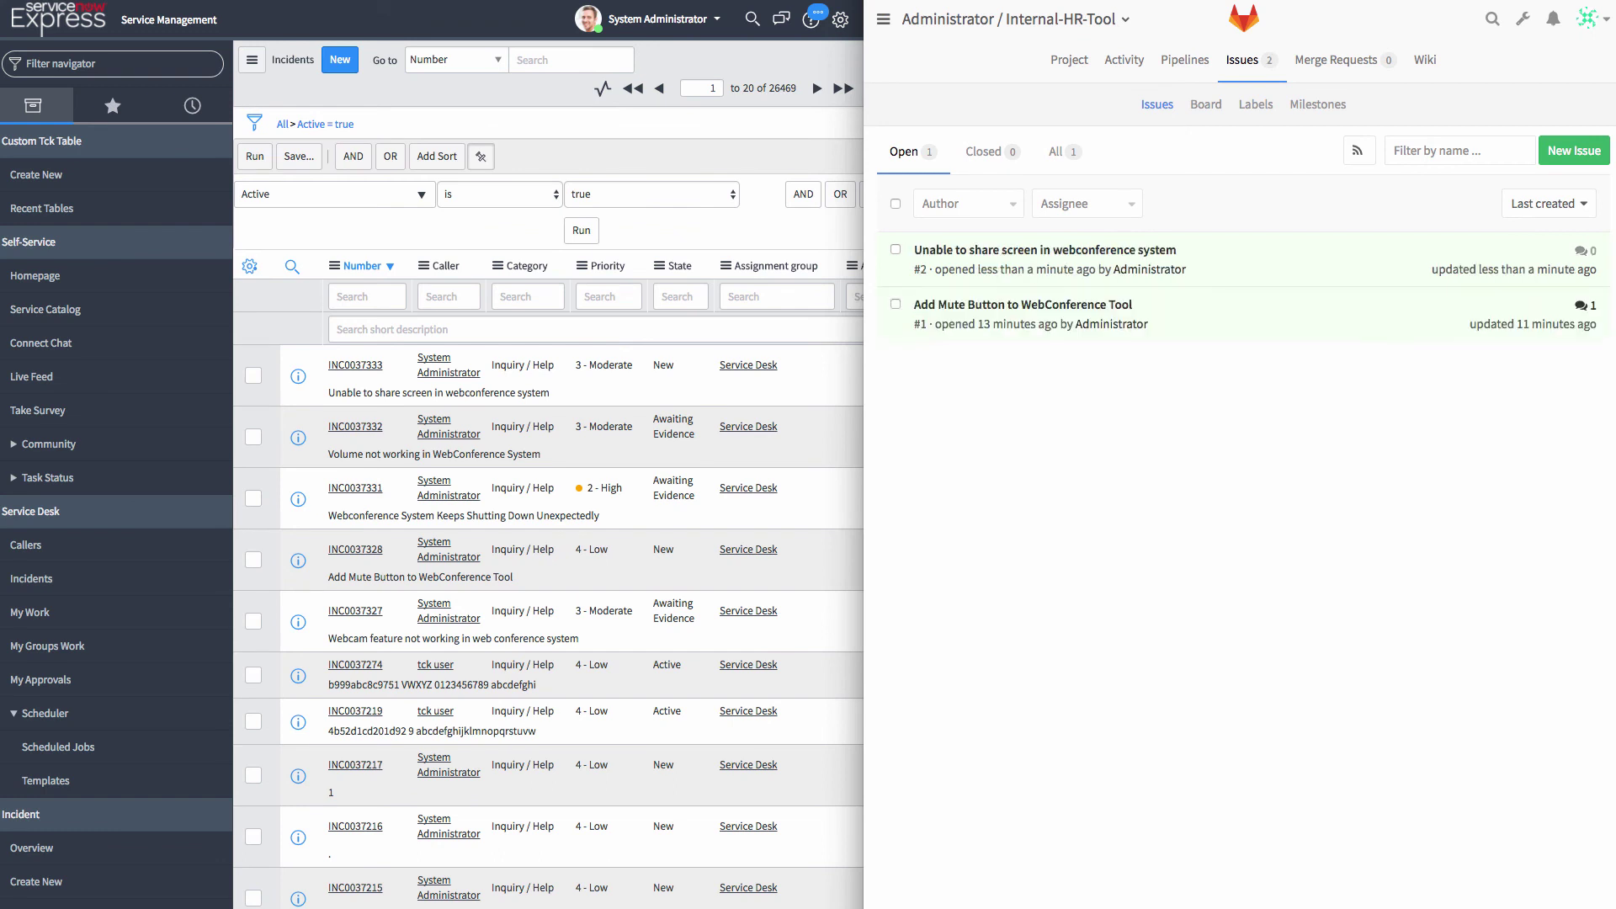
Step: Comment on GitLab issue #2: 'This is a great idea for a feature! We added it to the October release plan.'
left_click(1086, 251)
left_click(1043, 373)
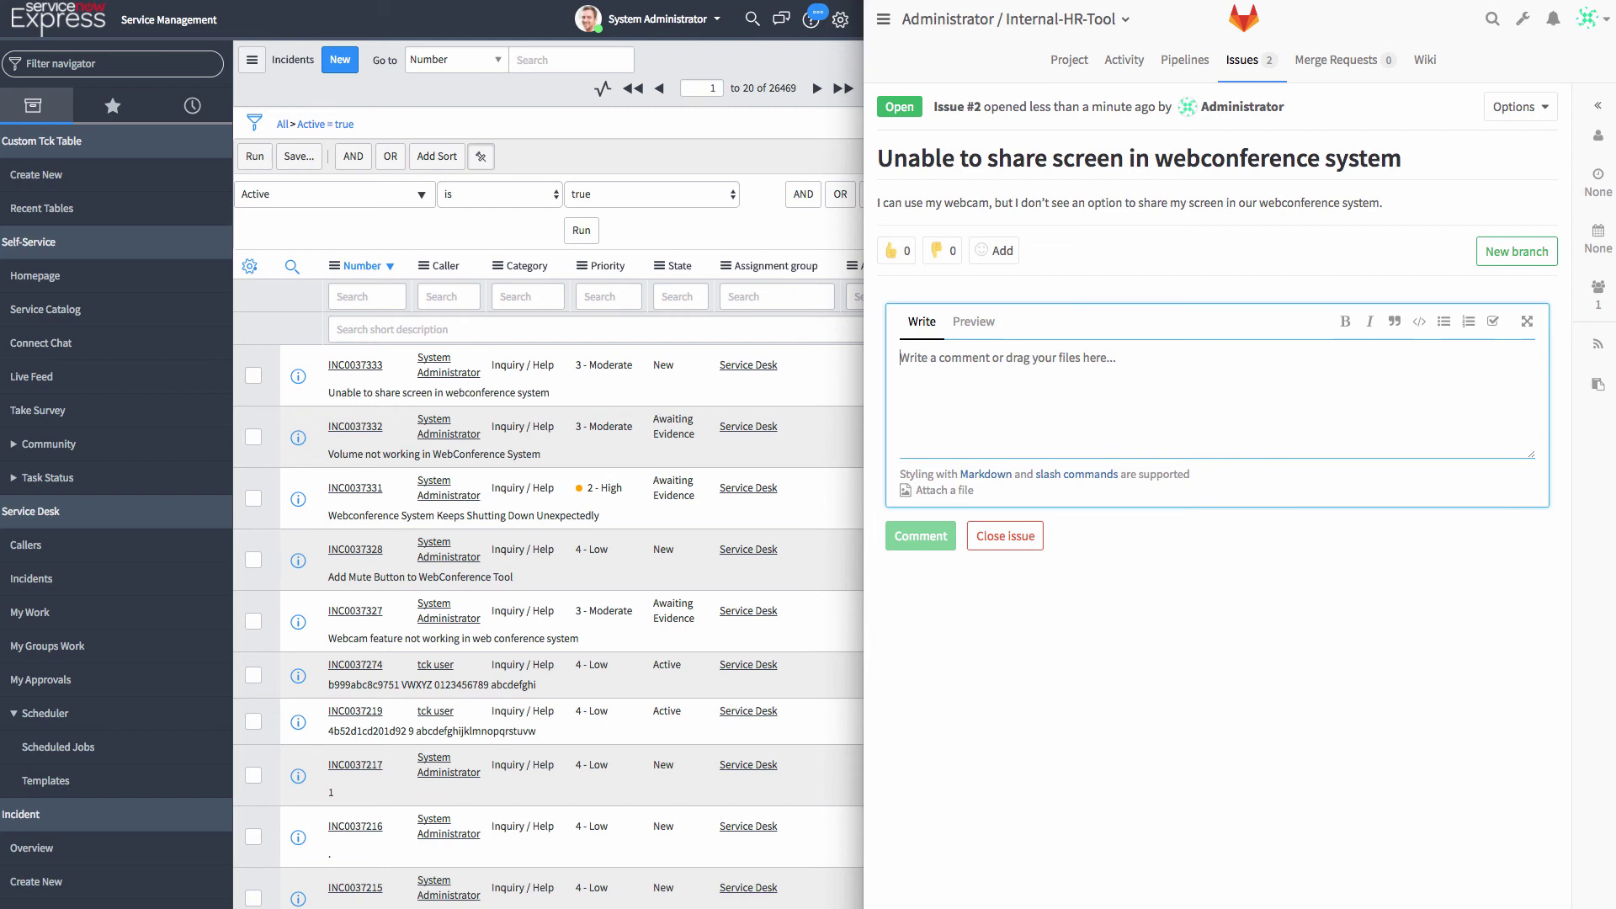
type("This is a great idea for a")
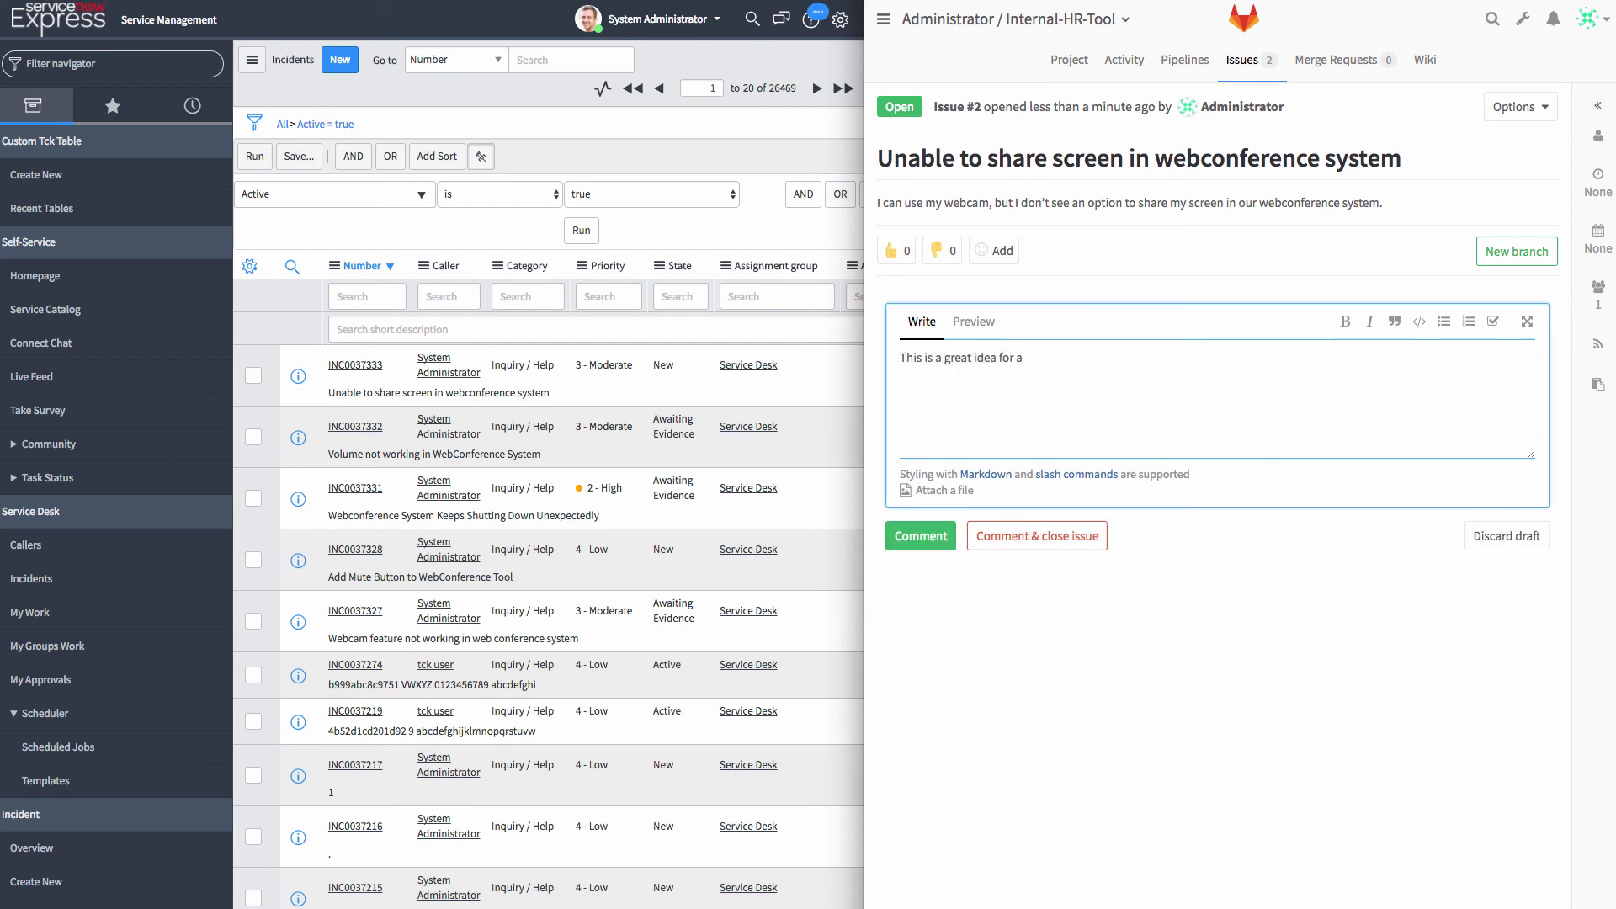
type(" feature!  We added it to the October release plan.")
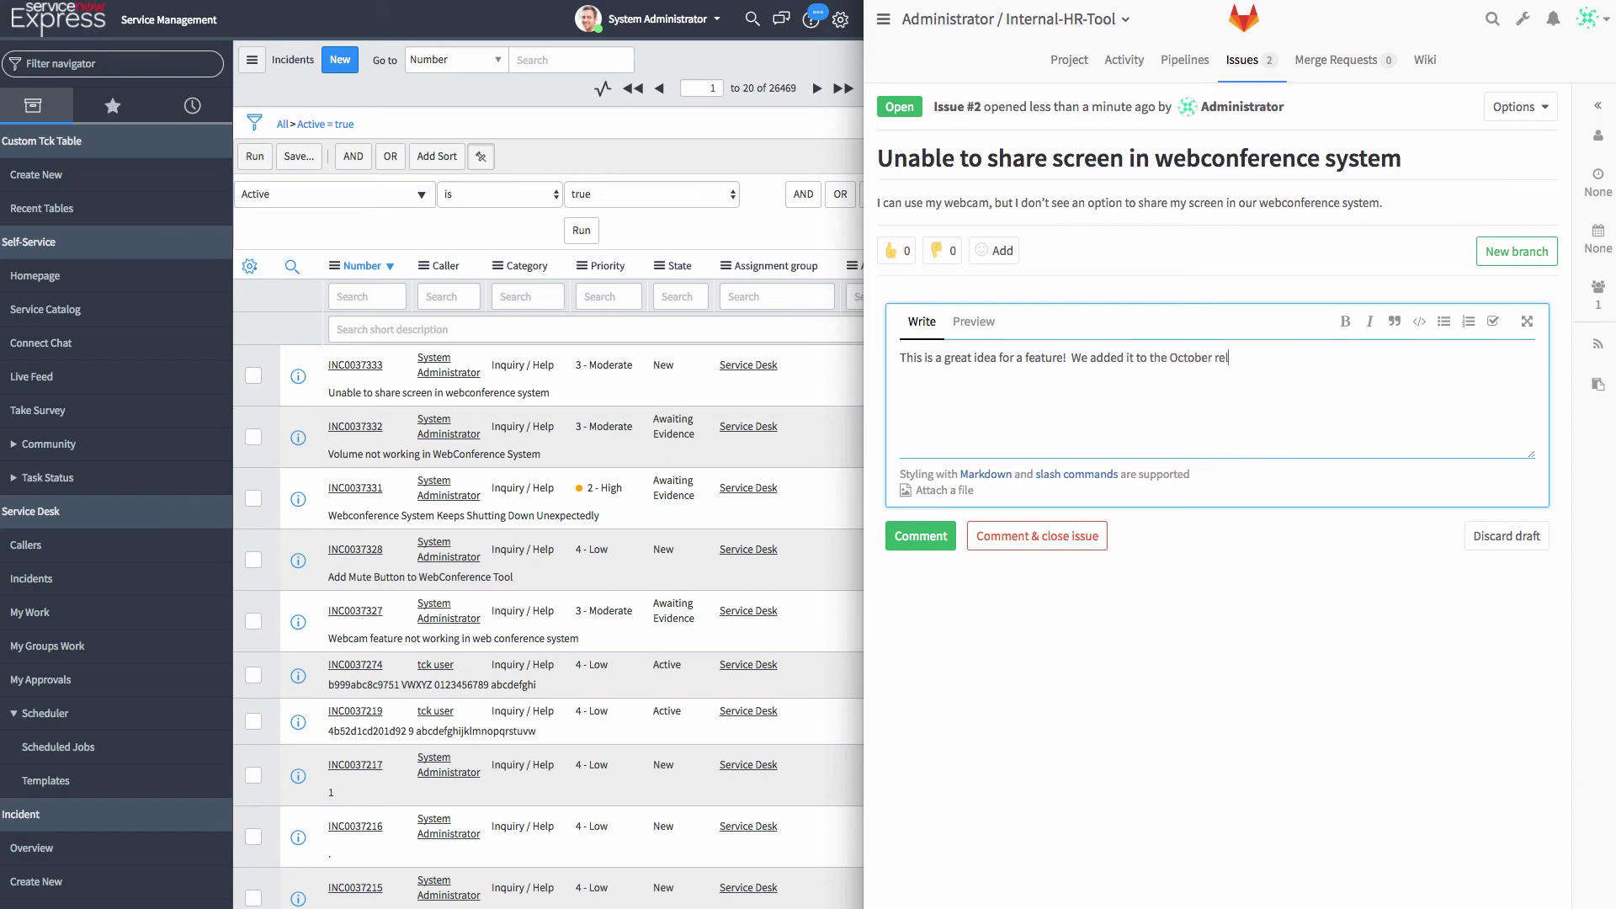
left_click(930, 536)
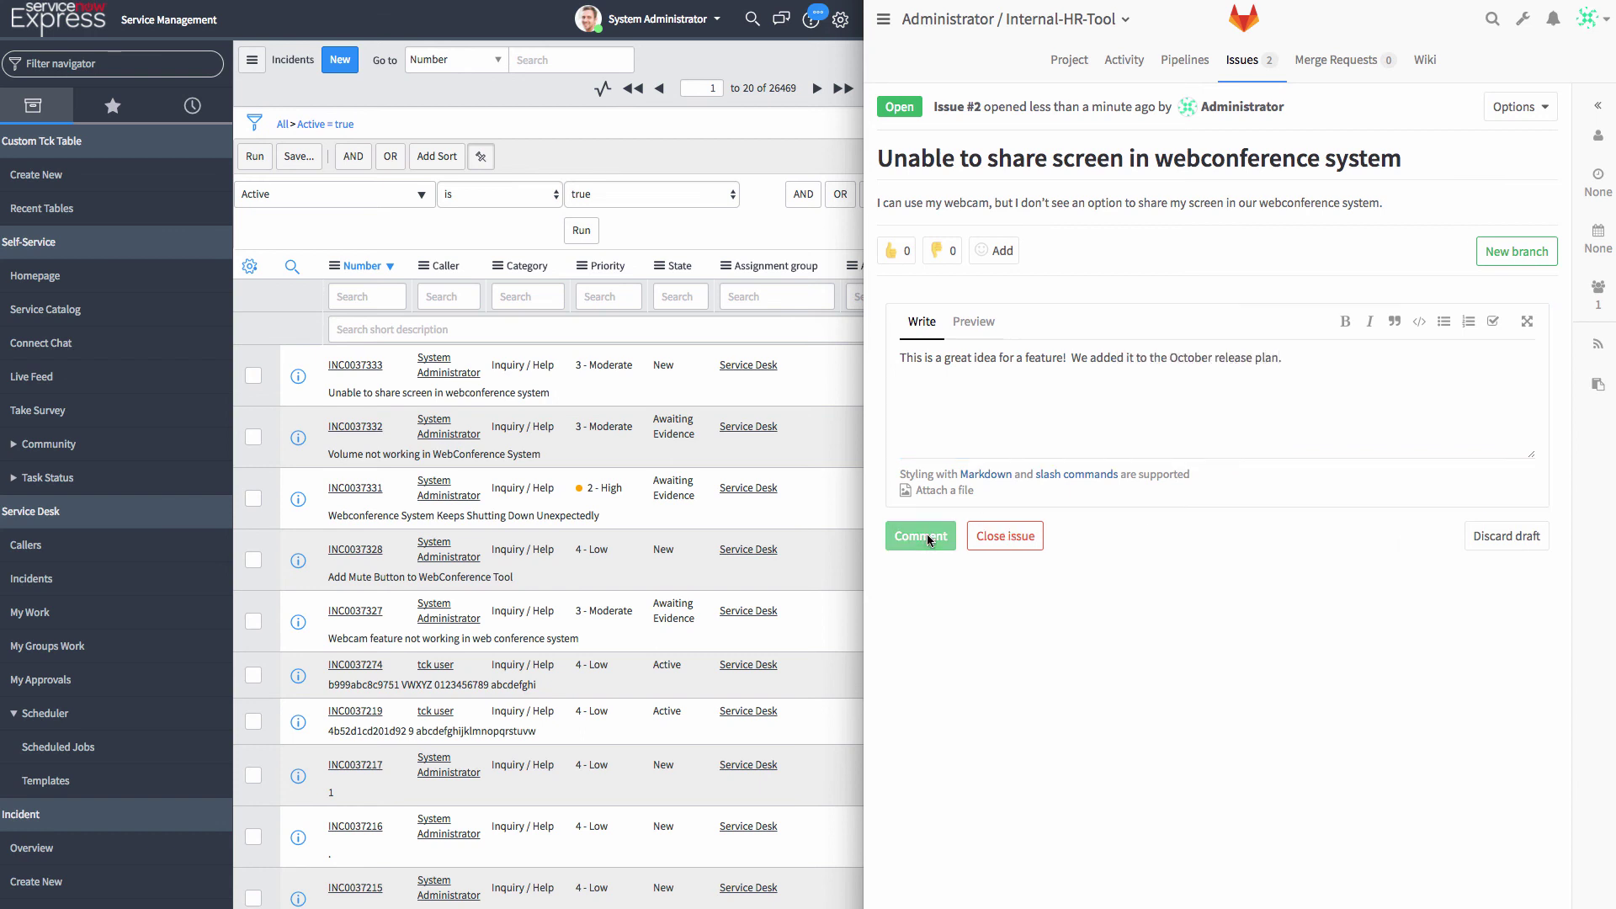
left_click(782, 139)
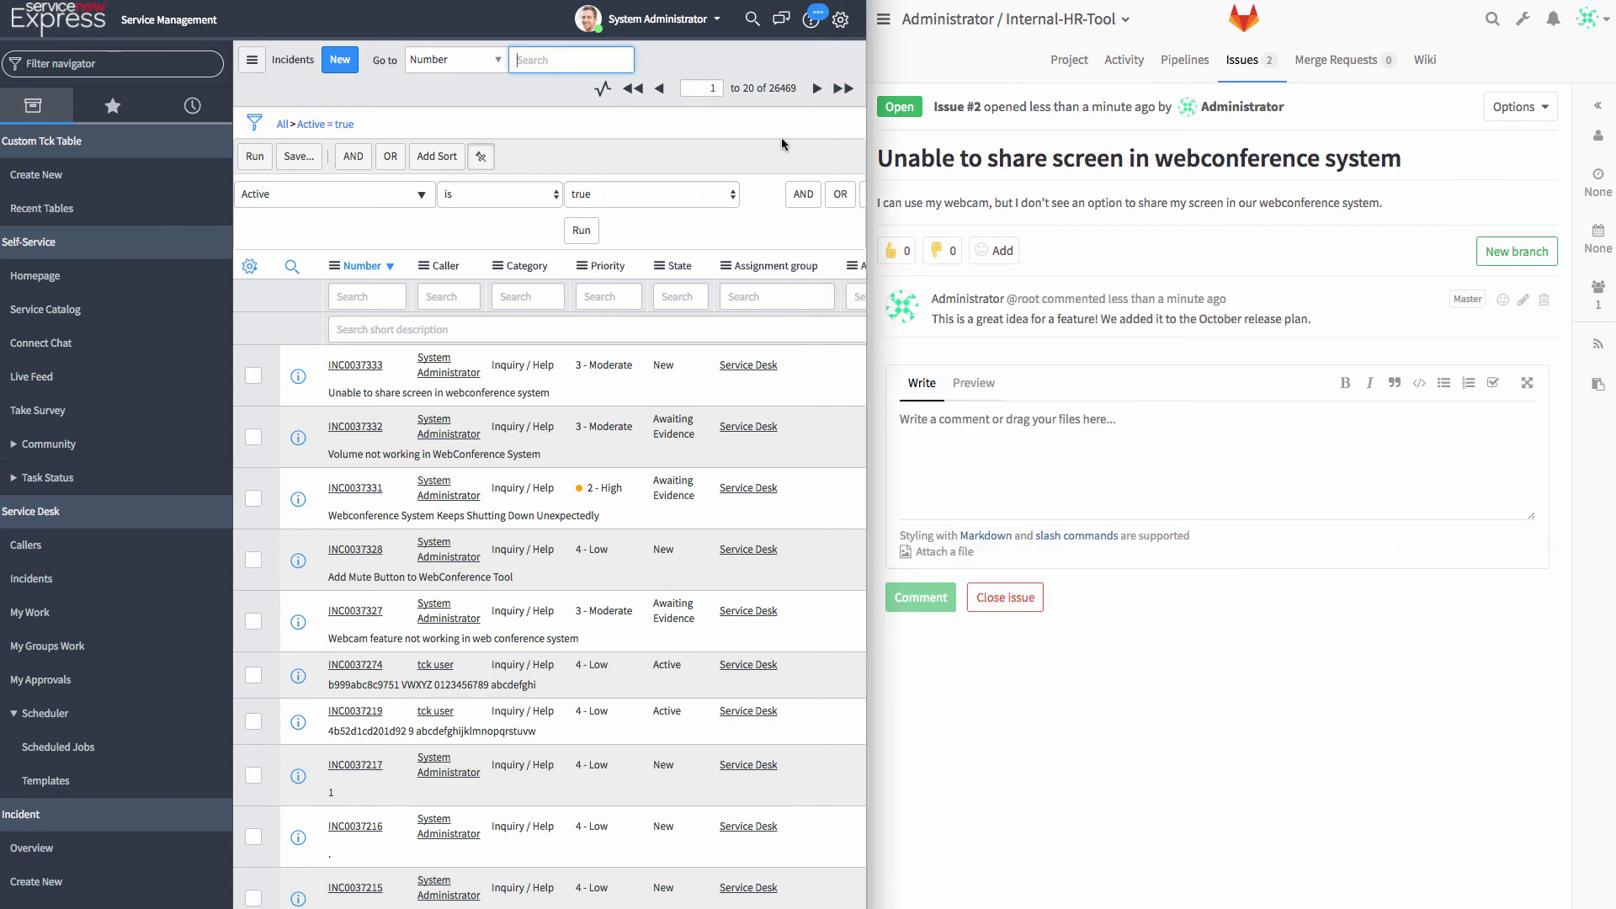
Step: Open incident INC0037333 and check the synced GitLab comment in its activity stream, then collapse it
left_click(357, 367)
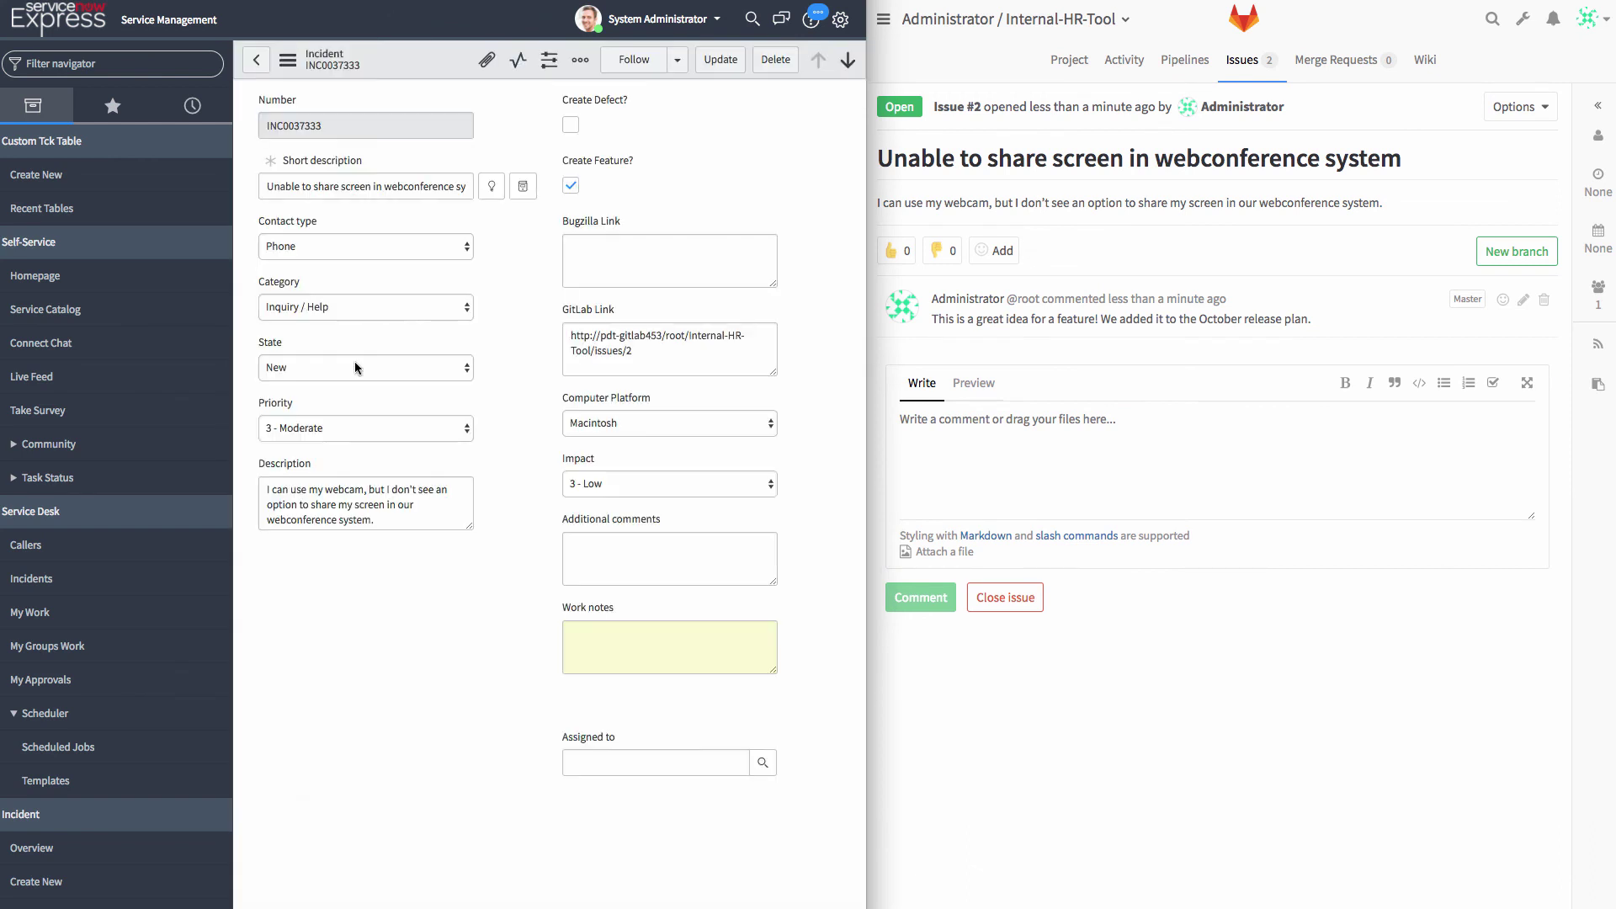
left_click(518, 61)
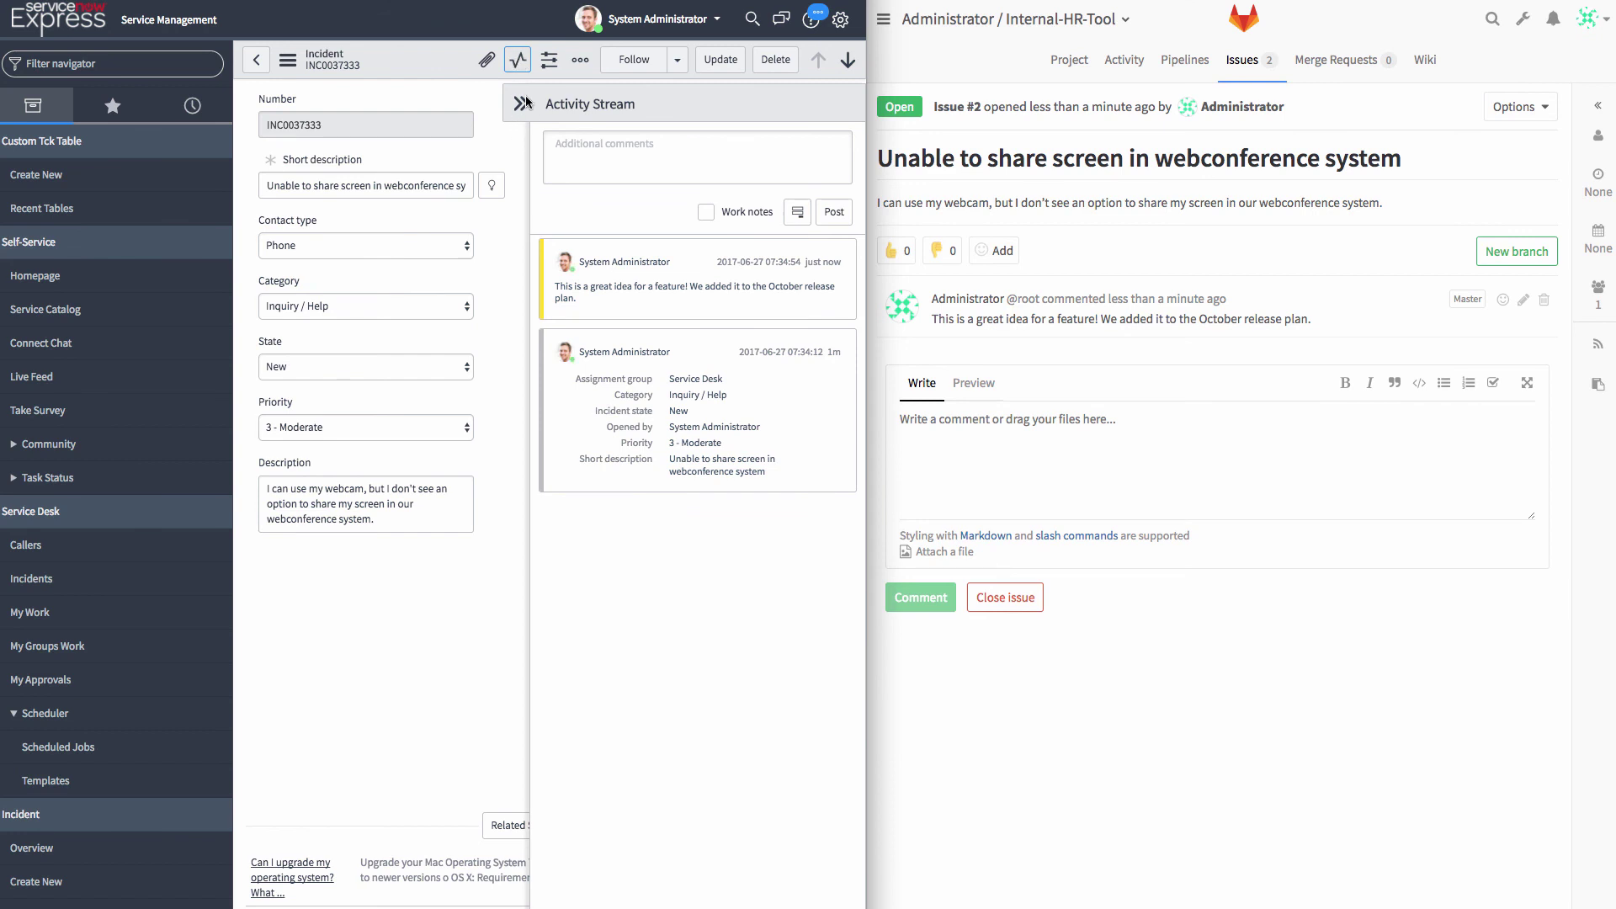
left_click(524, 102)
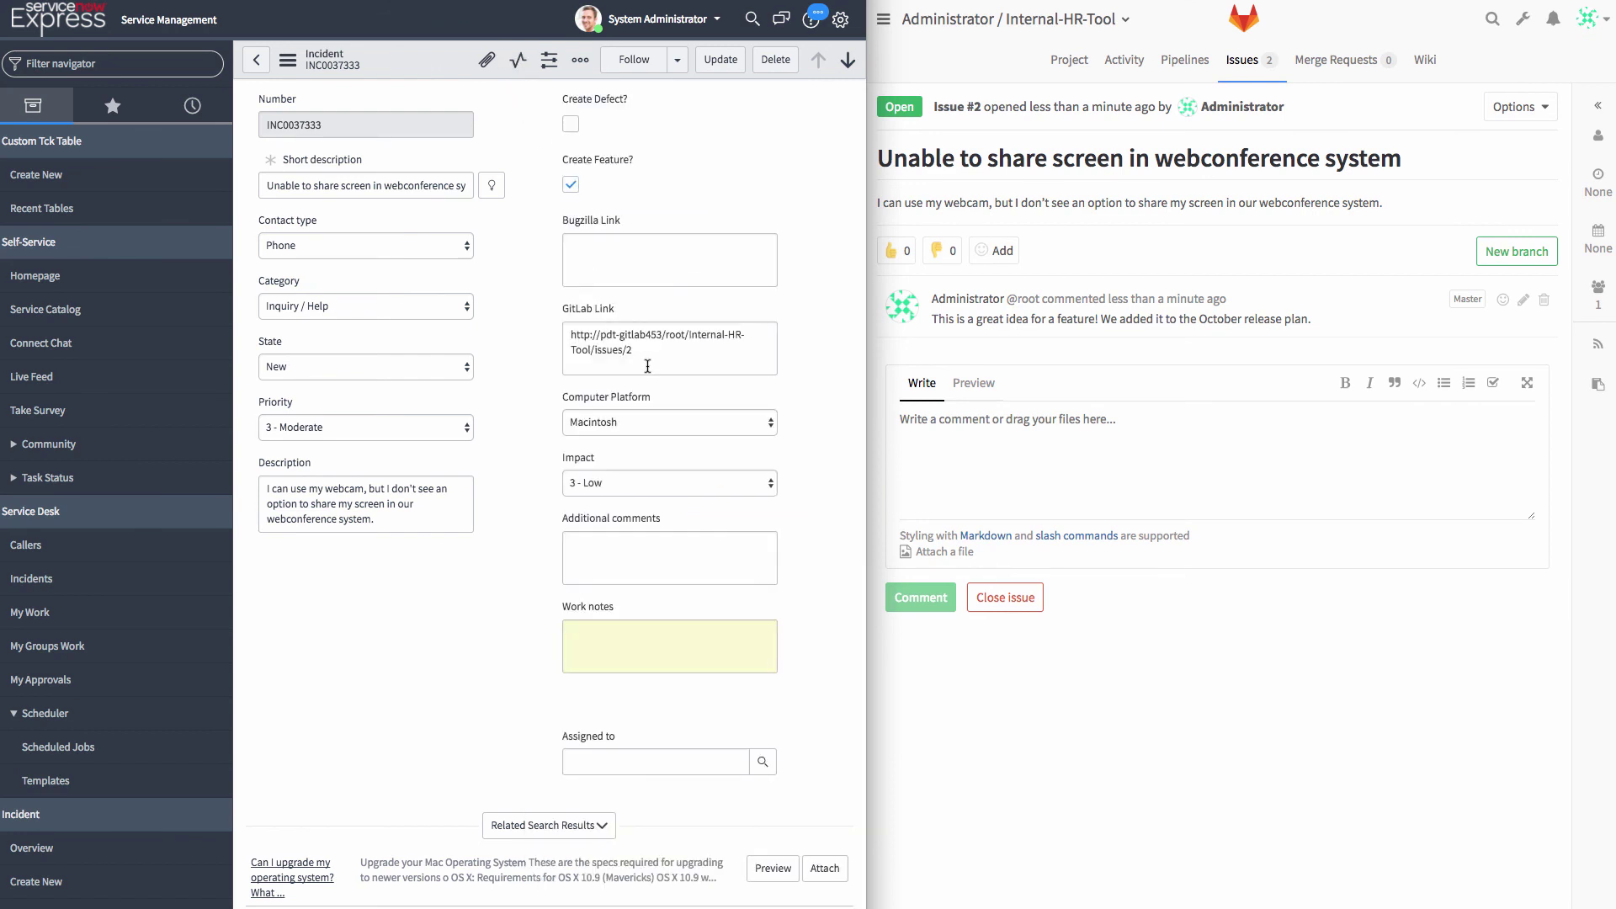